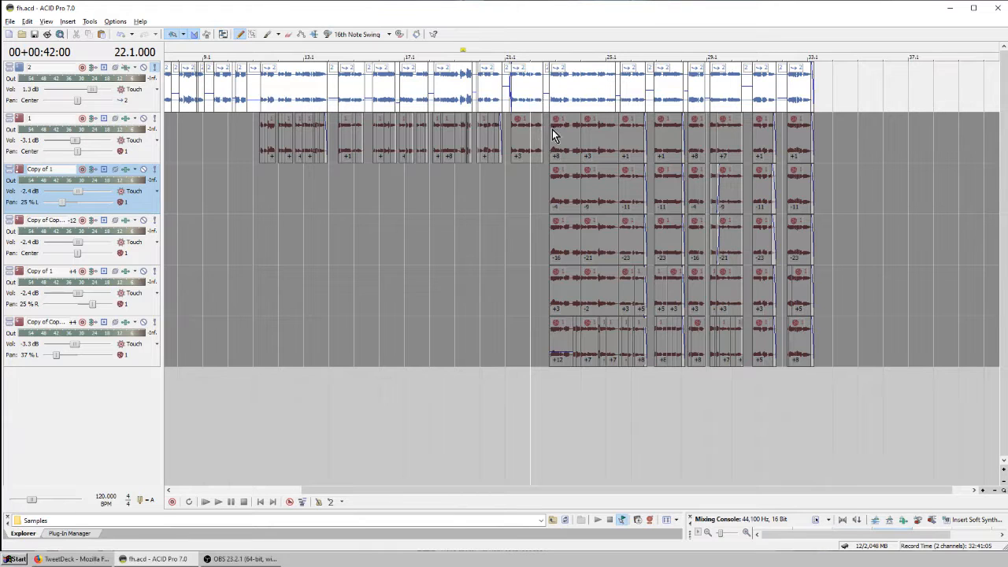
# - Play track 2 from about position 22.4 with all of its effects still bypassed
pyautogui.click(554, 131)
pyautogui.click(984, 490)
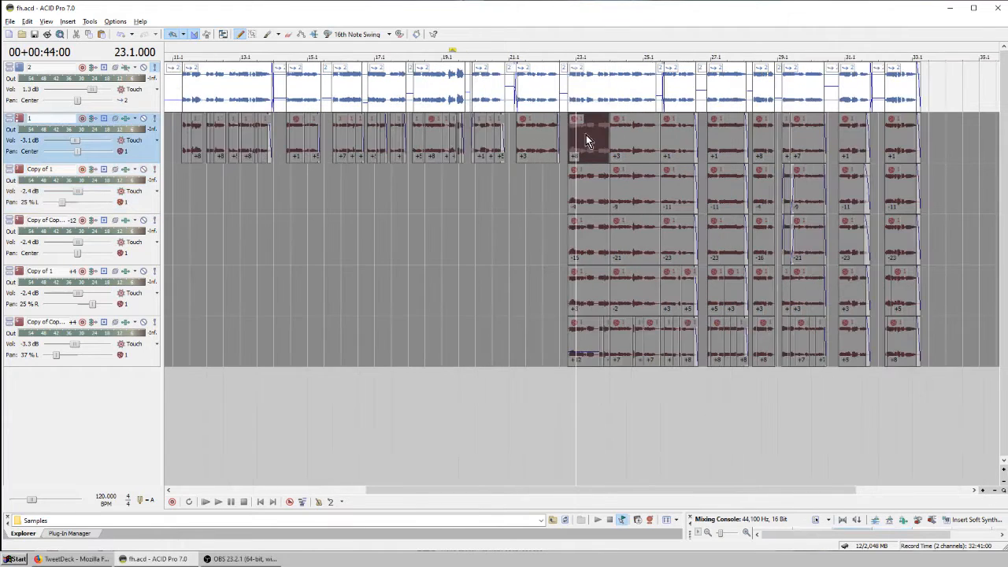
pyautogui.click(565, 139)
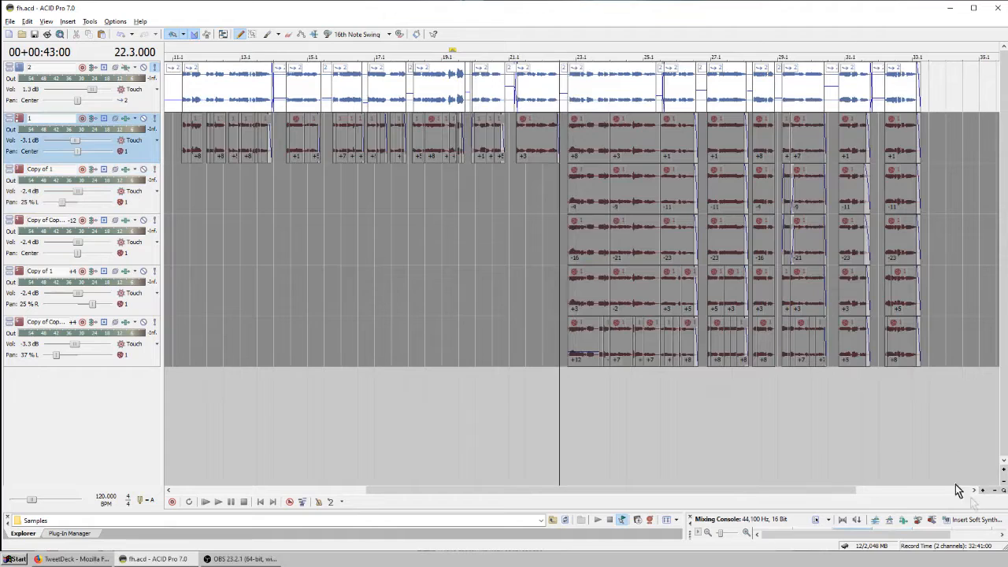
pyautogui.click(983, 491)
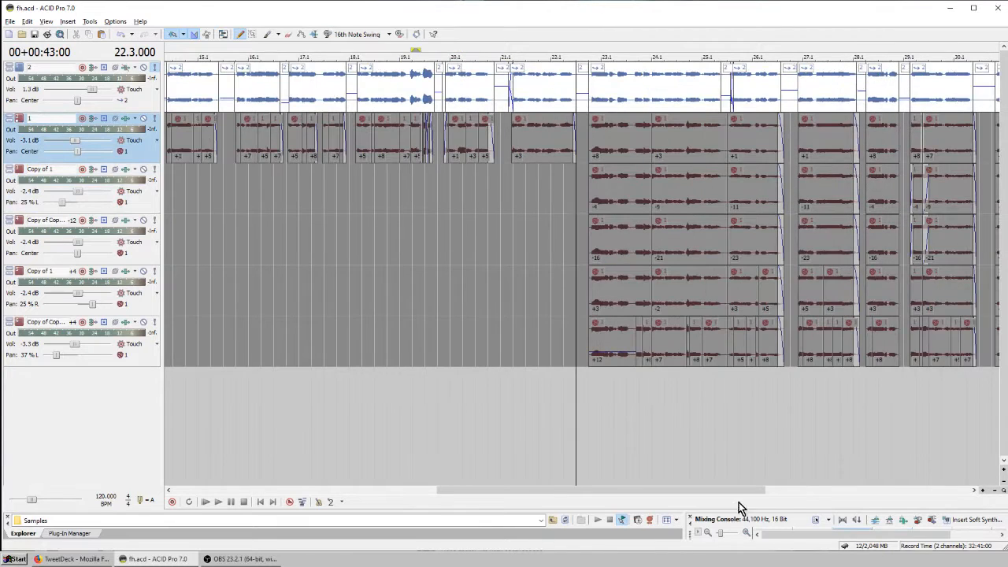
pyautogui.moveTo(746, 491); pyautogui.dragTo(854, 487)
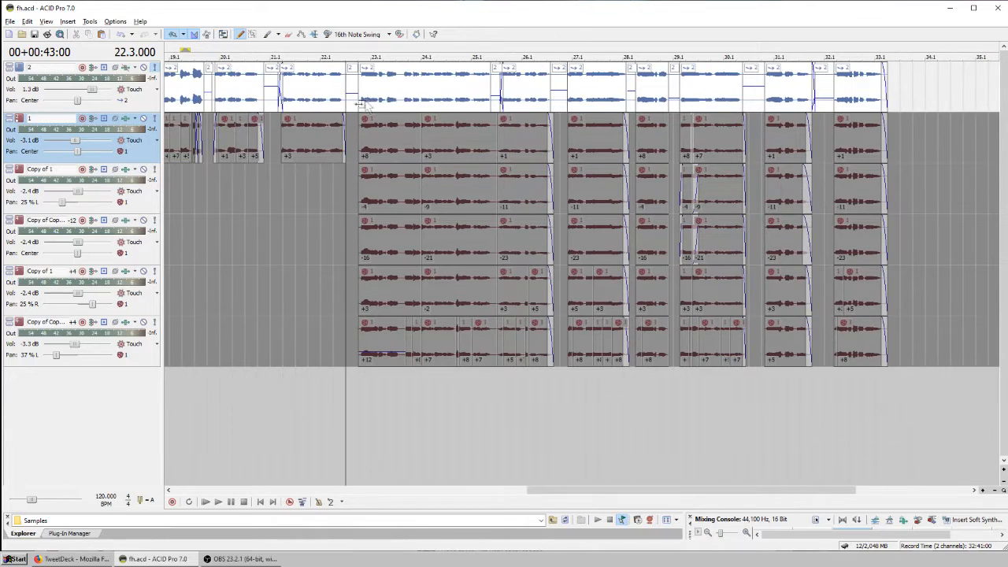
pyautogui.moveTo(352, 111); pyautogui.dragTo(356, 104)
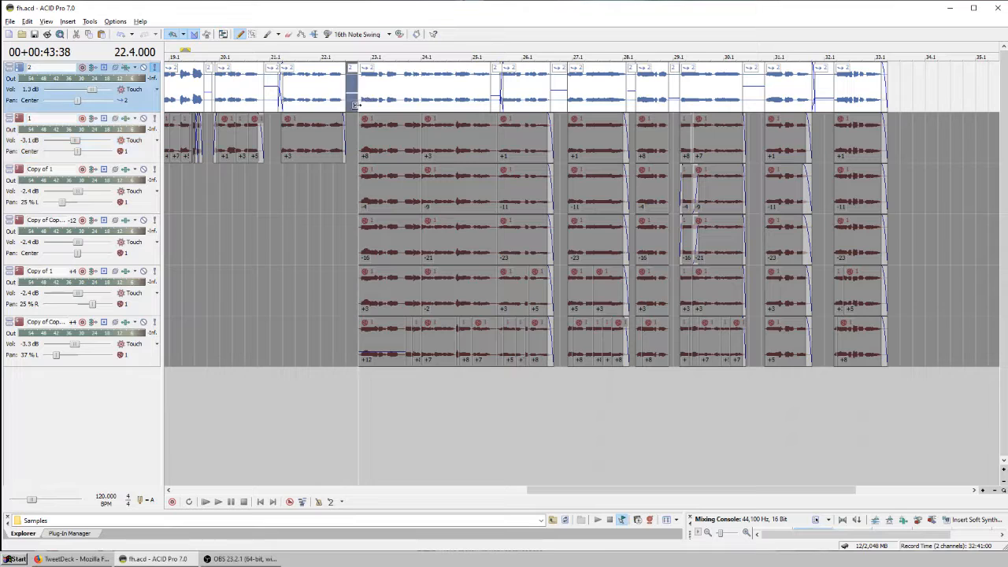
pyautogui.press('space')
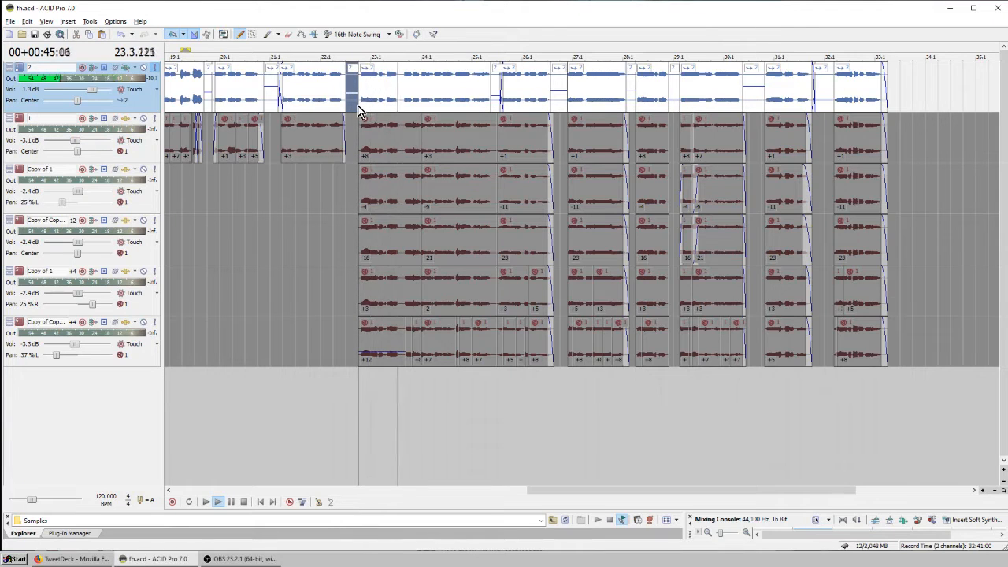
pyautogui.press('space')
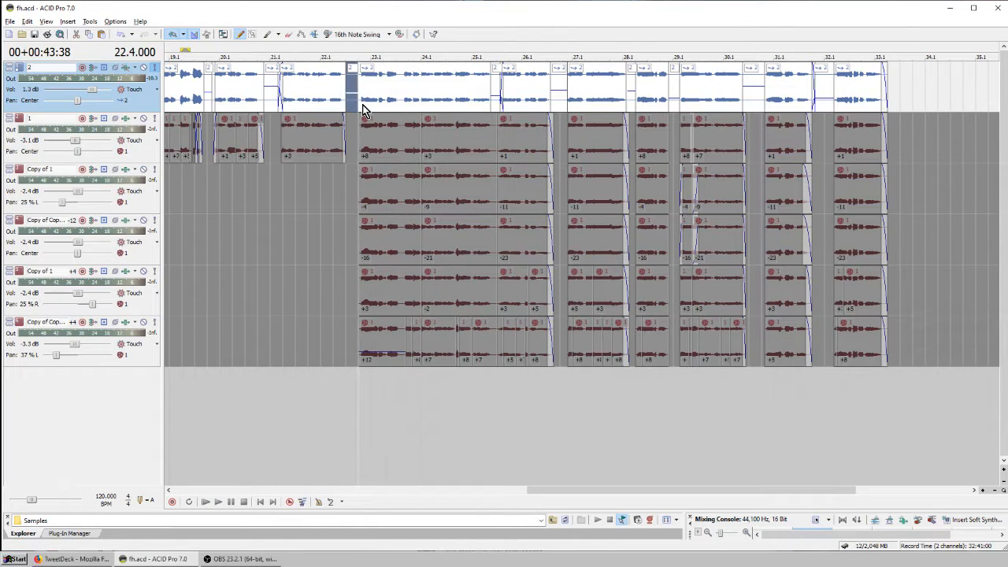
# - Open track 2's effects chain, enable the AVOX SYBIL de-esser, and play the clip starting at 22.4
pyautogui.click(128, 73)
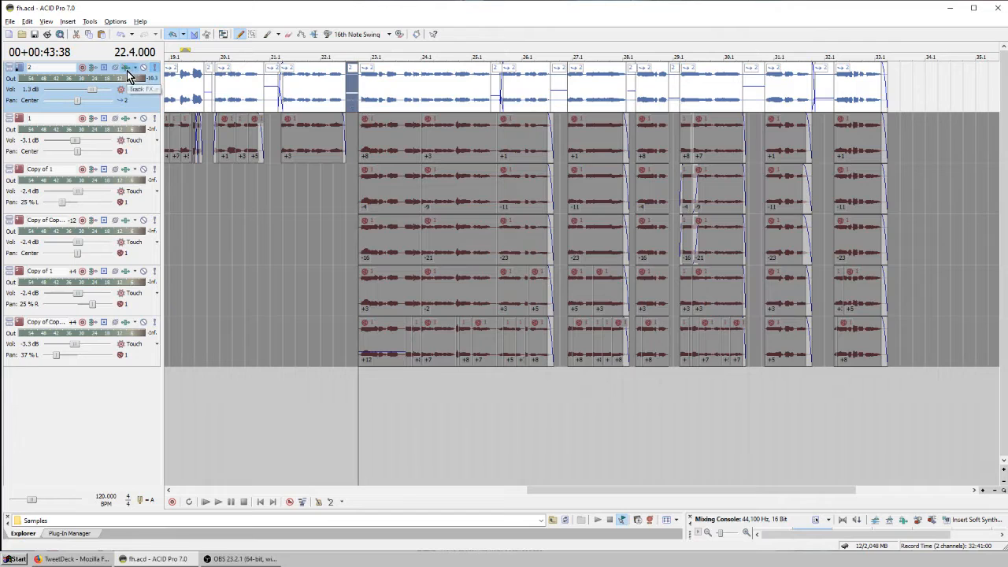
pyautogui.moveTo(776, 25); pyautogui.dragTo(559, 107)
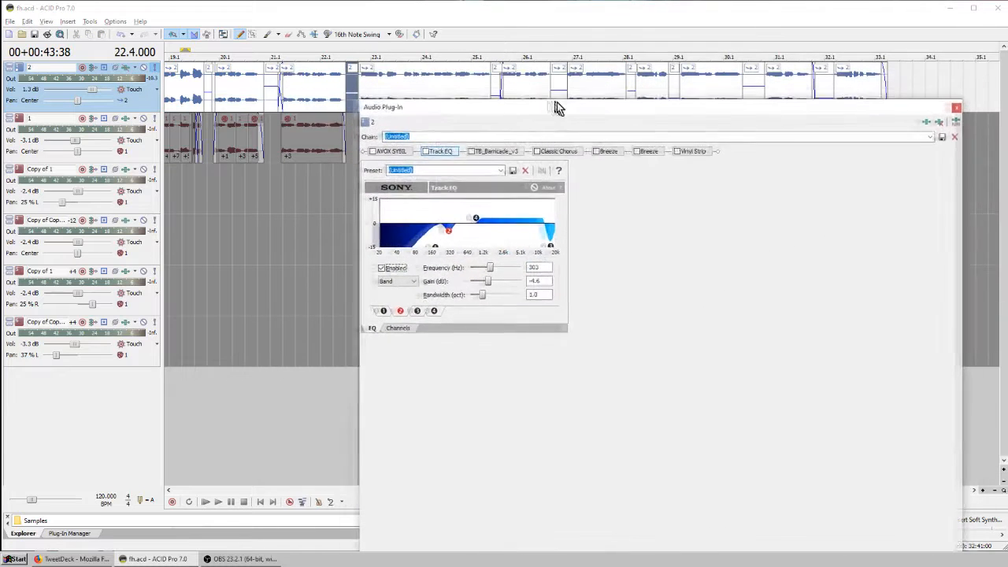
pyautogui.click(411, 152)
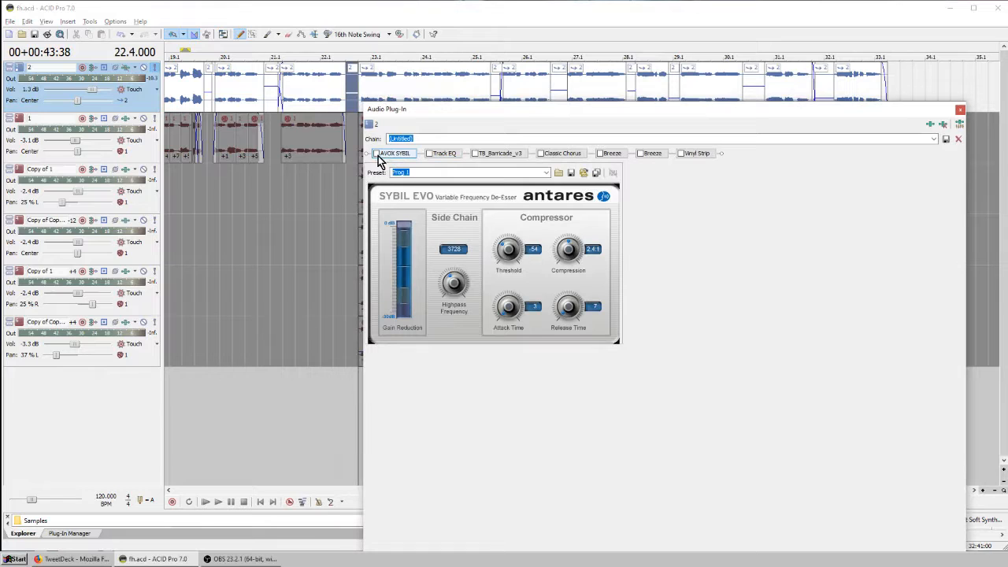
pyautogui.click(376, 153)
pyautogui.click(543, 22)
pyautogui.press('space')
pyautogui.click(363, 74)
pyautogui.press('space')
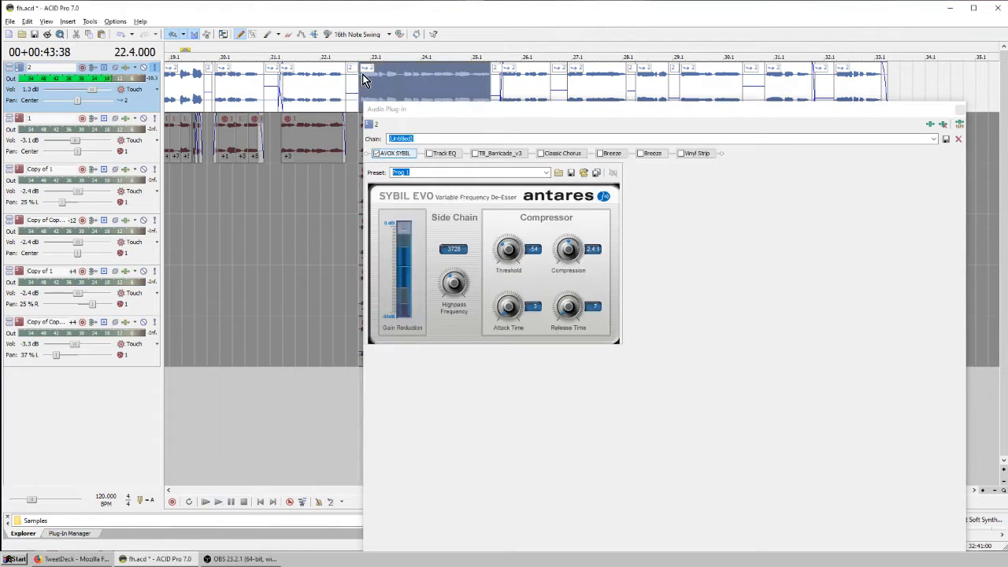
# - Enable the Track EQ in track 2's effects chain and play the selected clip with it
pyautogui.click(434, 155)
pyautogui.click(429, 153)
pyautogui.click(543, 15)
pyautogui.press('space')
pyautogui.press('space')
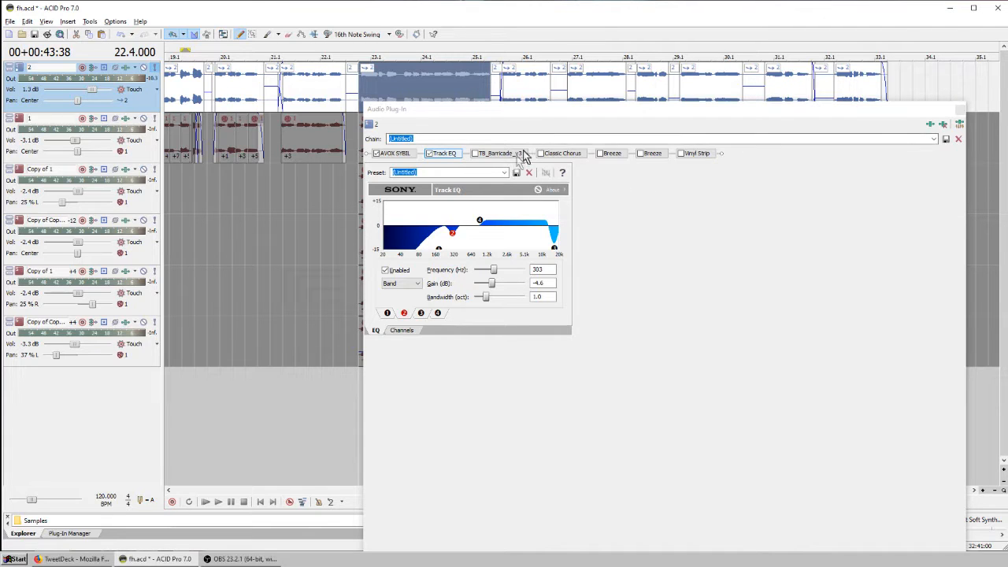
# - Enable the TB_Barricade_v3 limiter on track 2 and play the selected clip with it
pyautogui.click(494, 155)
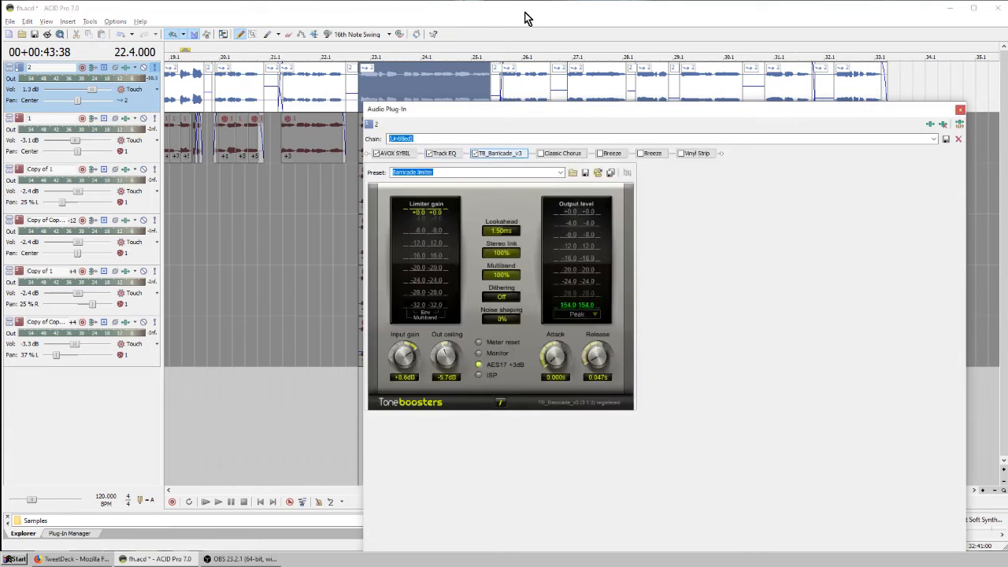
pyautogui.click(525, 13)
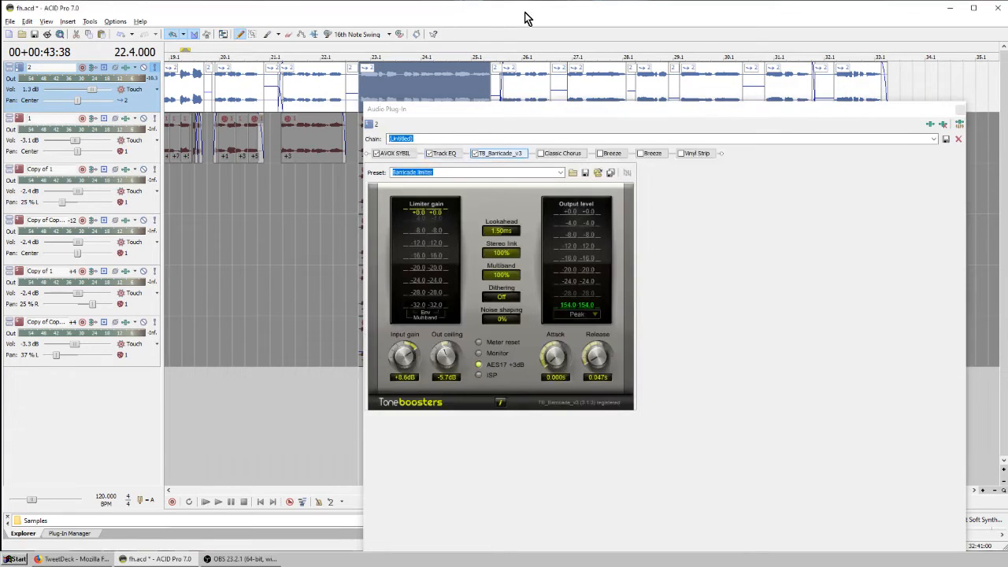
pyautogui.press('space')
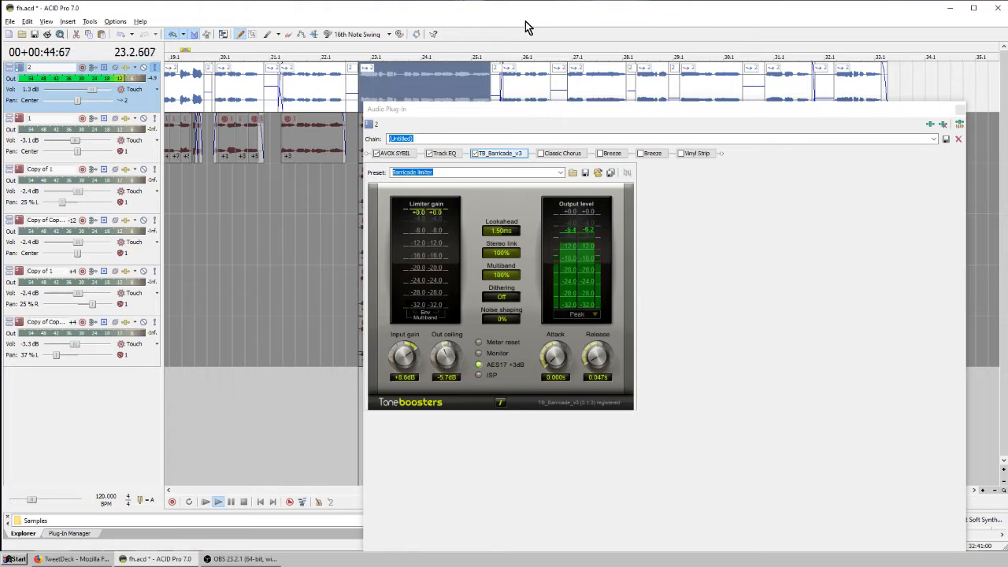
pyautogui.press('space')
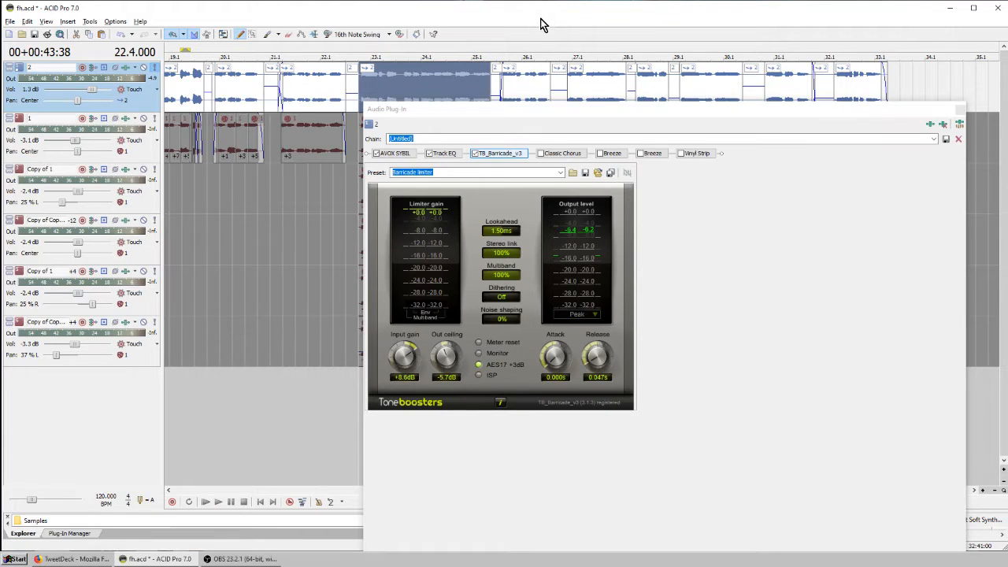
# - Enable Classic Chorus on track 2 and play the selected clip with it
pyautogui.click(555, 153)
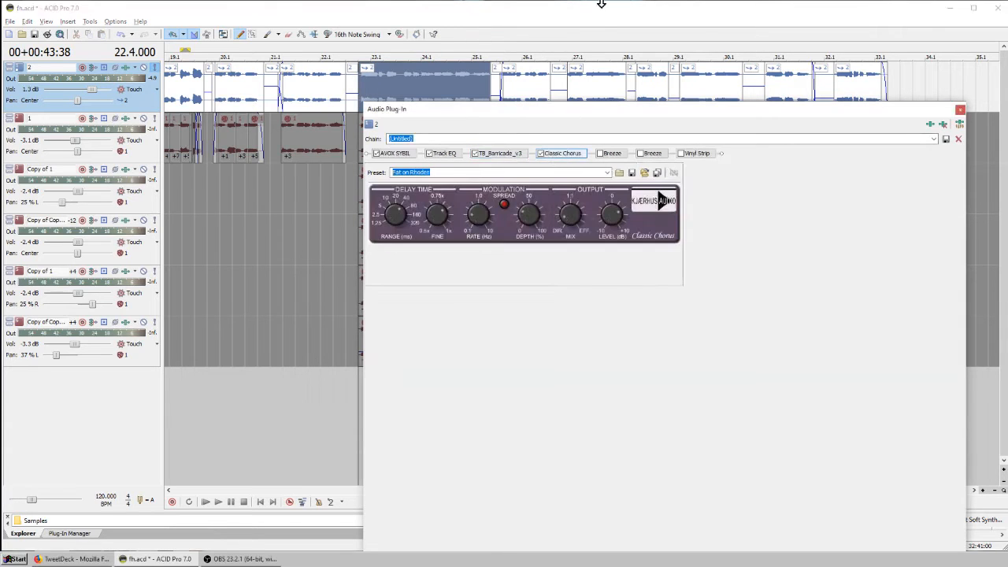
pyautogui.press('space')
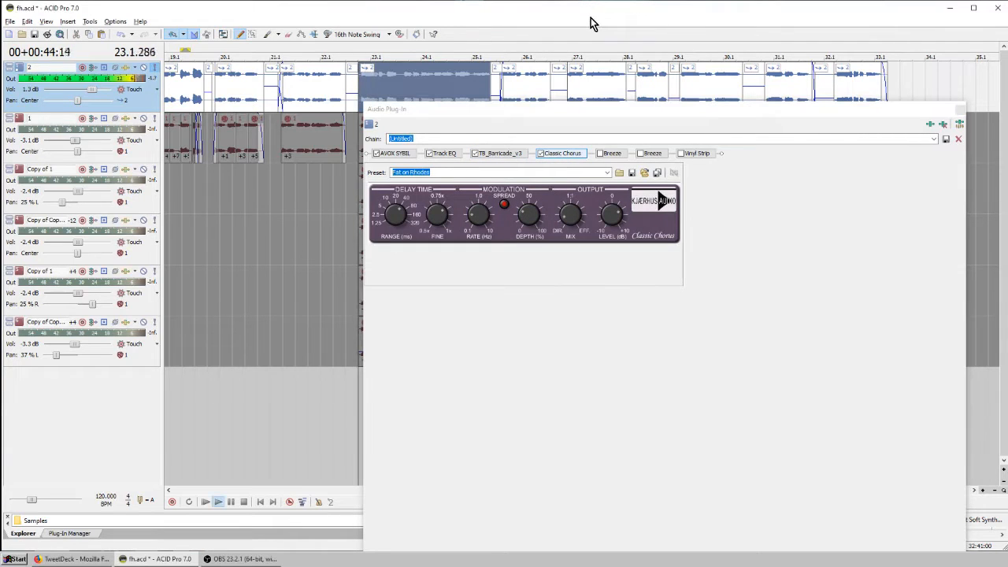
pyautogui.press('space')
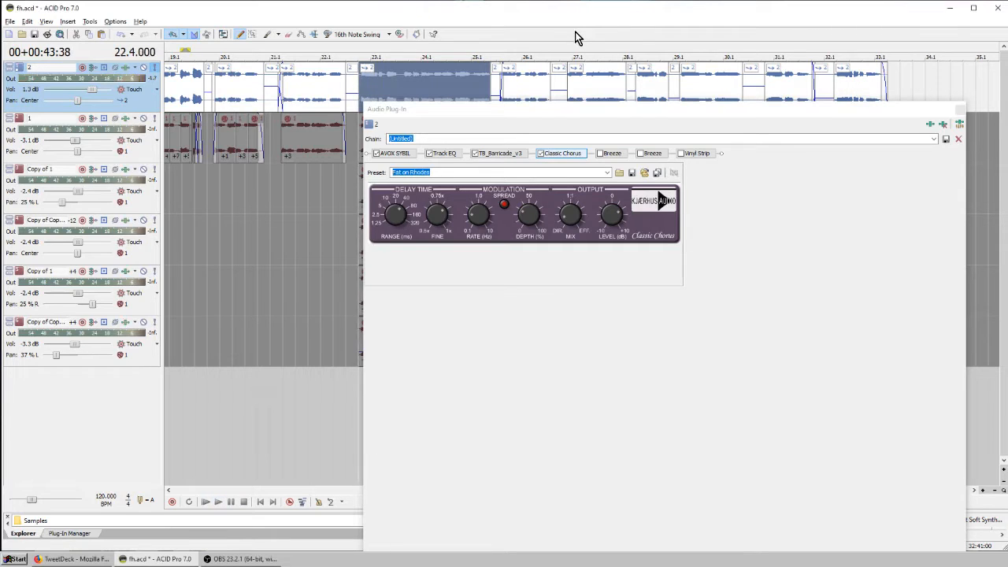
# - Enable the first Breeze reverb, with Bright Doubler 2 loaded, on track 2 and play the selected clip
pyautogui.click(603, 153)
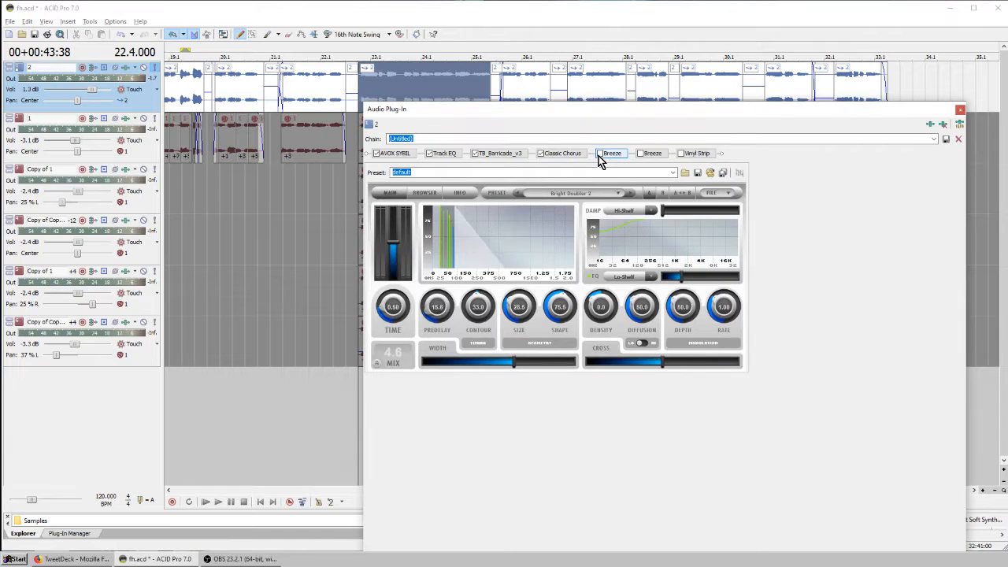
pyautogui.click(598, 154)
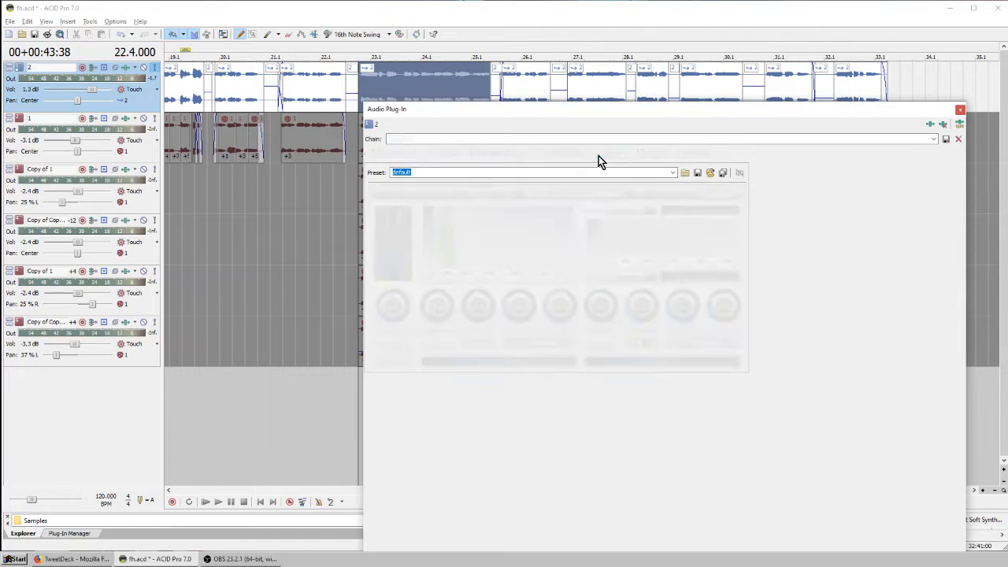
pyautogui.click(633, 21)
pyautogui.press('space')
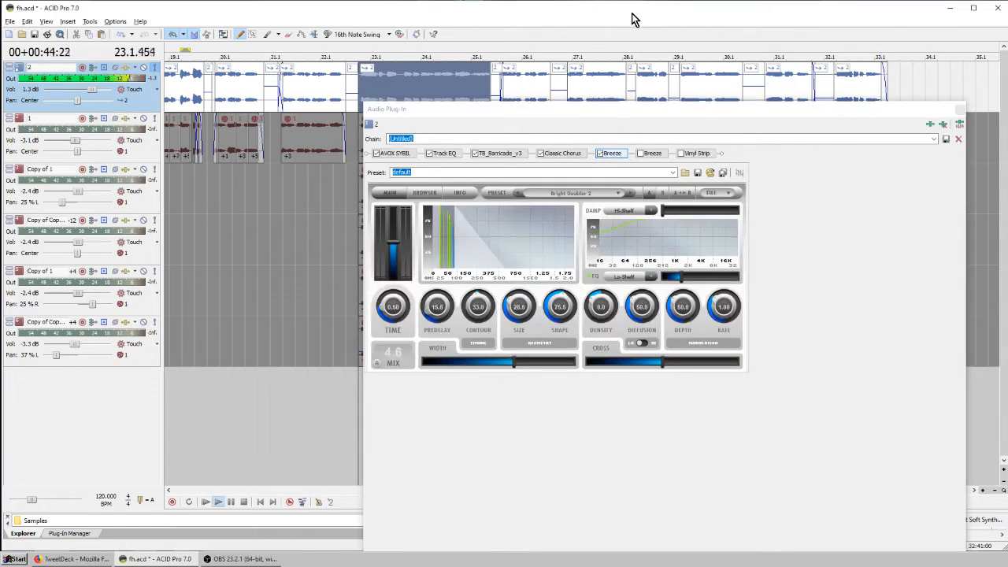
pyautogui.press('space')
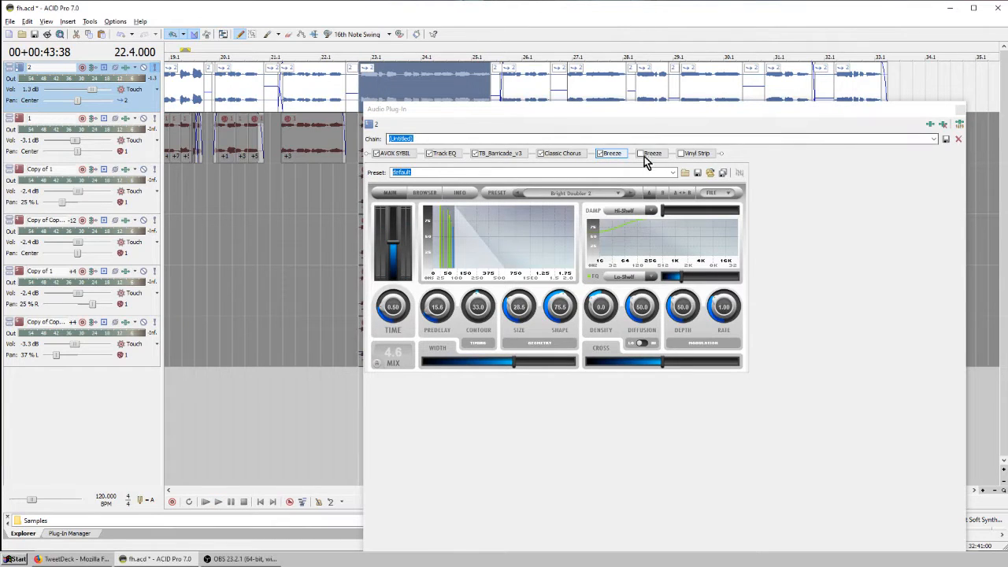
# - Enable the second Breeze reverb, with Guitar At Dusk loaded, on track 2 and play the selected clip
pyautogui.click(649, 155)
pyautogui.click(635, 30)
pyautogui.press('space')
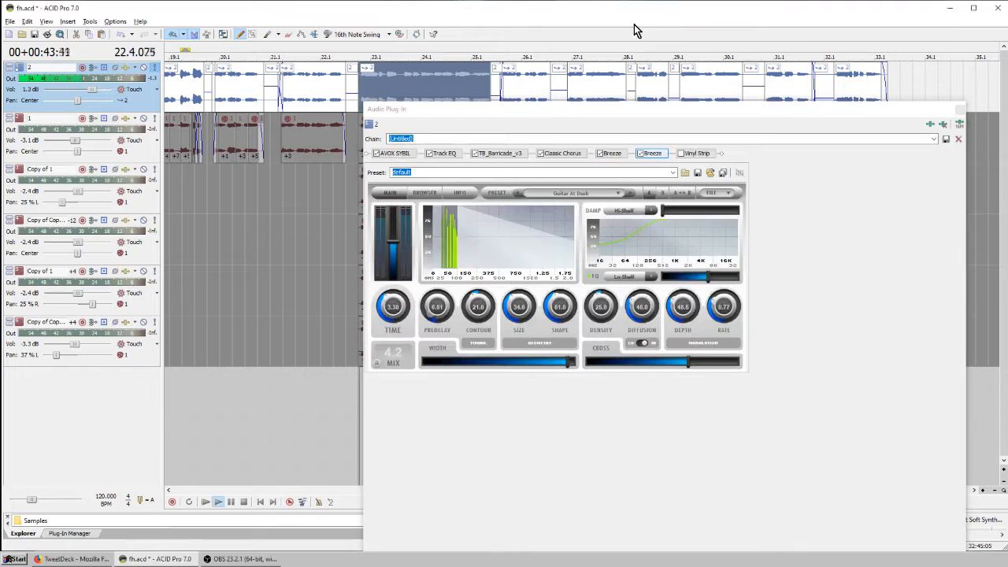
pyautogui.press('space')
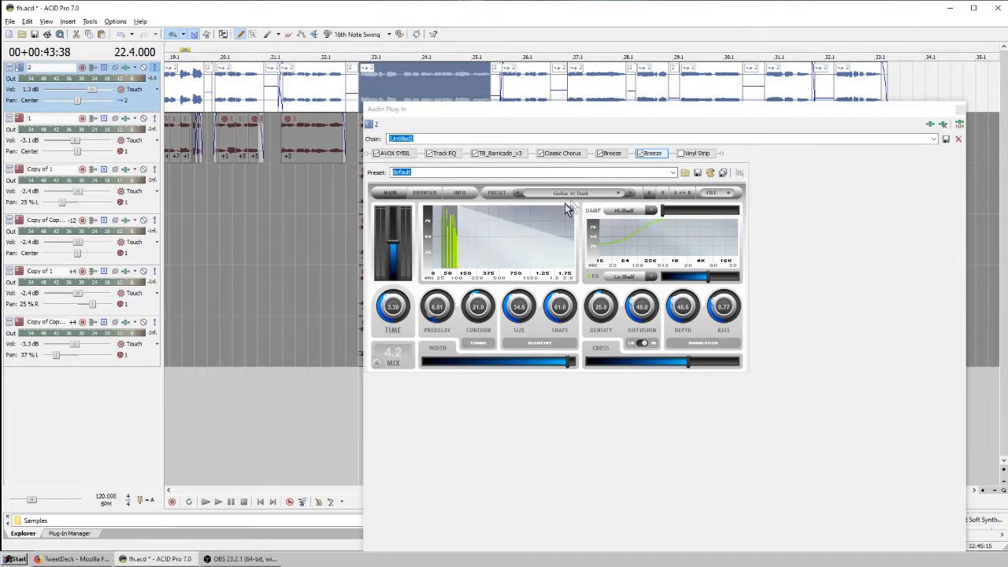
# - Compare track 2 with Vinyl Strip on and off, leave Vinyl Strip enabled, and close the effects chain
pyautogui.click(703, 154)
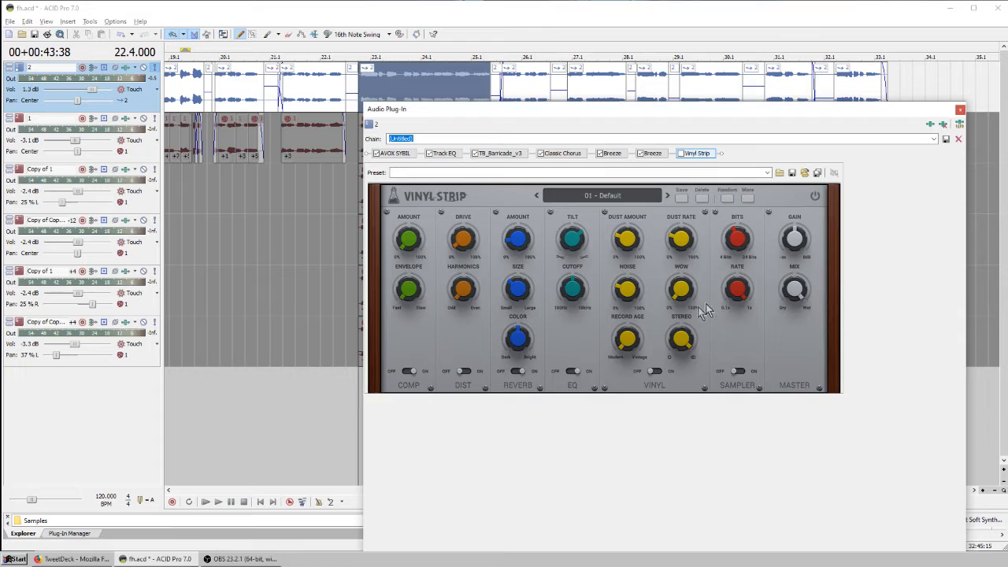
pyautogui.click(681, 155)
pyautogui.press('space')
pyautogui.press('space')
pyautogui.click(681, 154)
pyautogui.press('space')
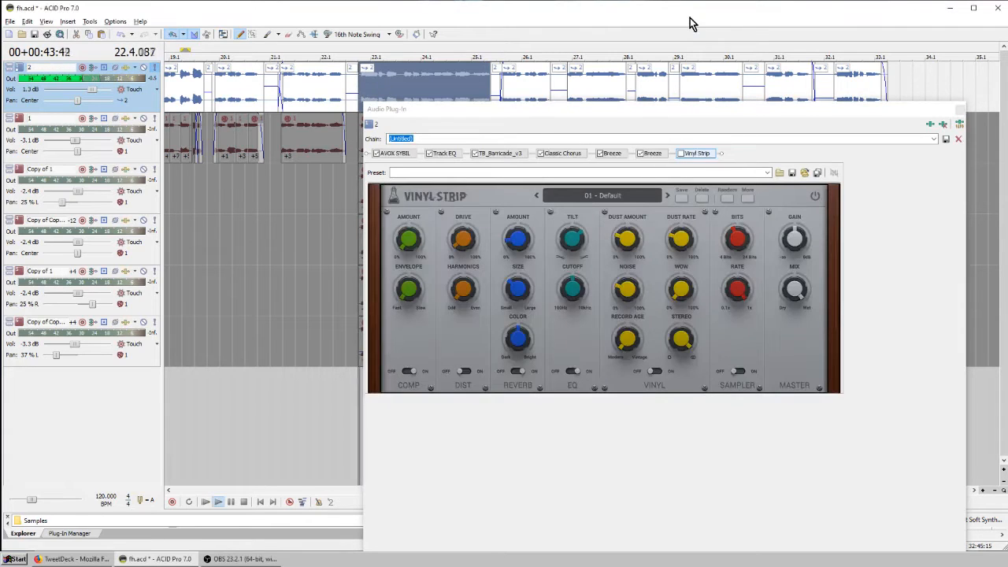
pyautogui.press('space')
pyautogui.click(679, 154)
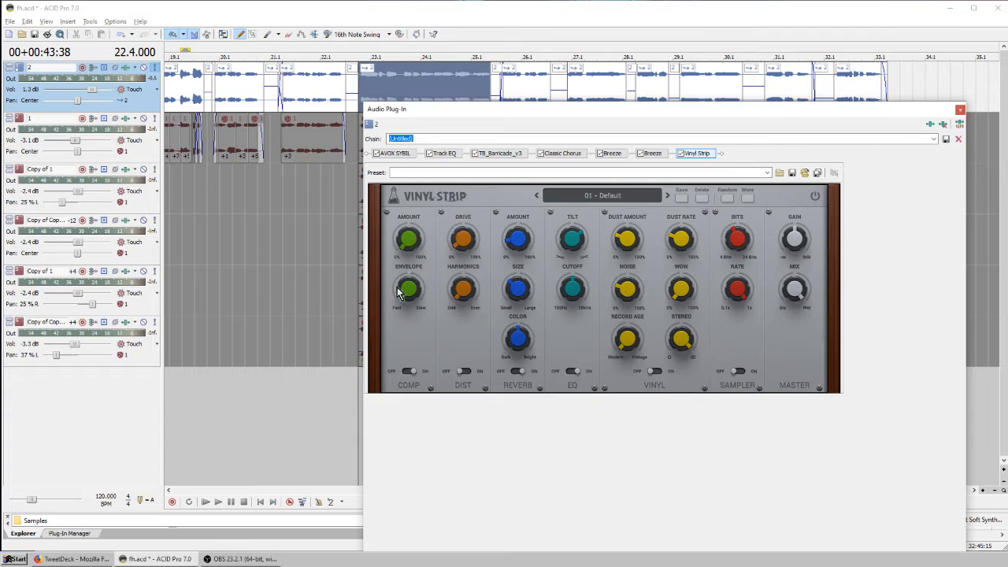
pyautogui.click(960, 109)
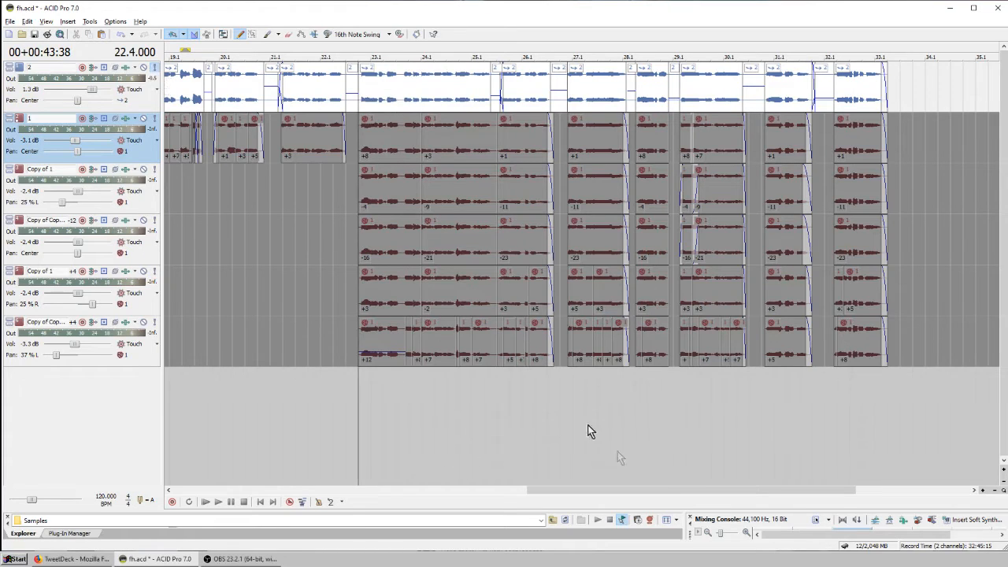
# - Solo track 1 instead of track 2, and play and delete its long leftover clip after measure 33
pyautogui.click(155, 67)
pyautogui.click(155, 123)
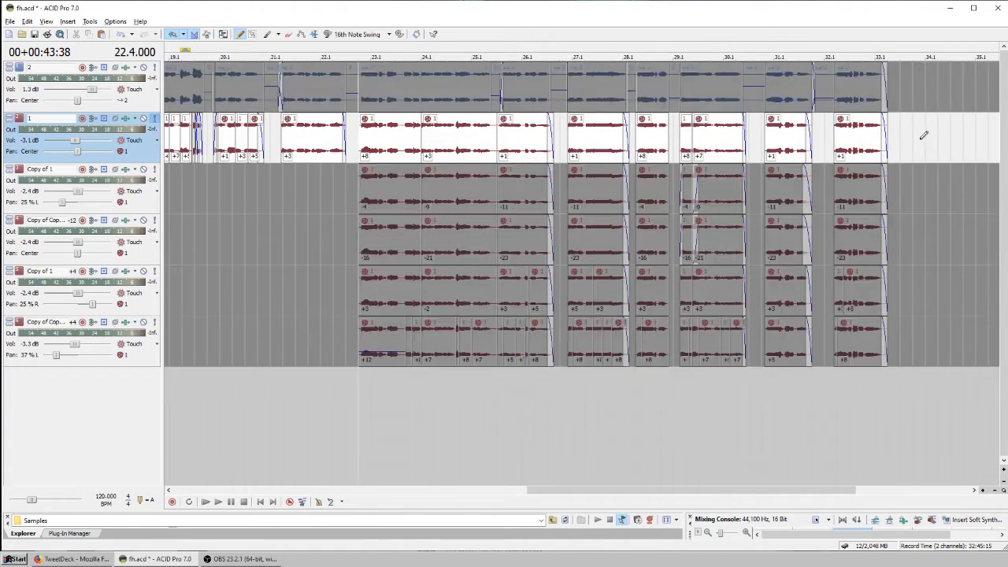
pyautogui.hscroll(10, 919, 136)
pyautogui.moveTo(786, 146); pyautogui.dragTo(764, 145)
pyautogui.press('space')
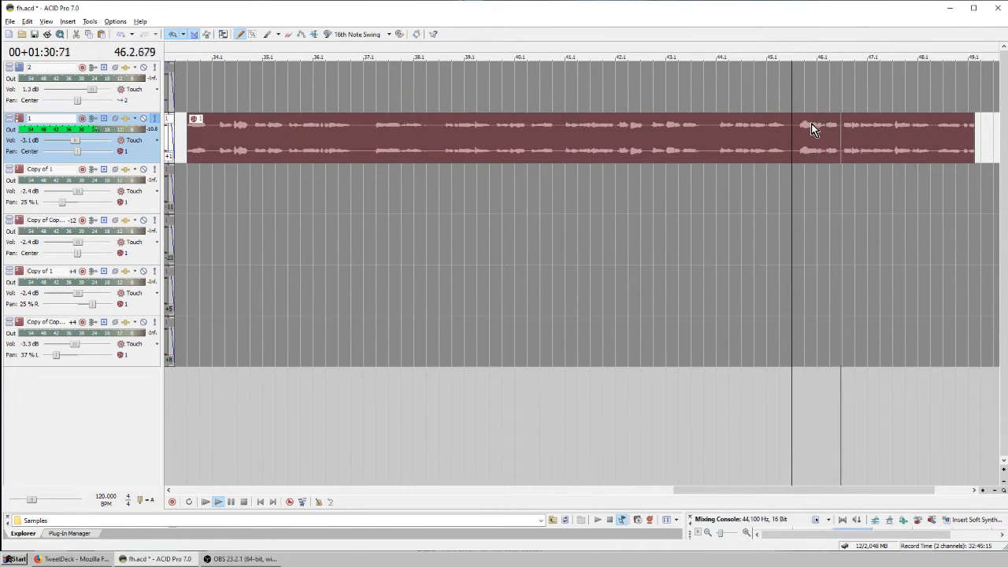
pyautogui.press('space')
pyautogui.press('Delete')
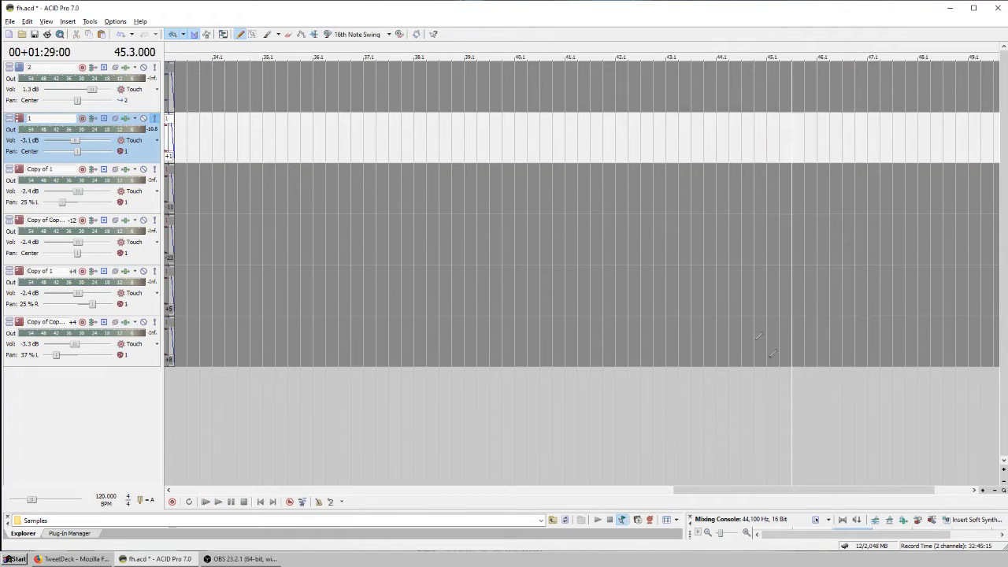
# - Select track 1's clip starting at 22.4 and open the AVOX SYBIL settings in the track's effects chain
pyautogui.moveTo(808, 489); pyautogui.dragTo(600, 476)
pyautogui.click(343, 132)
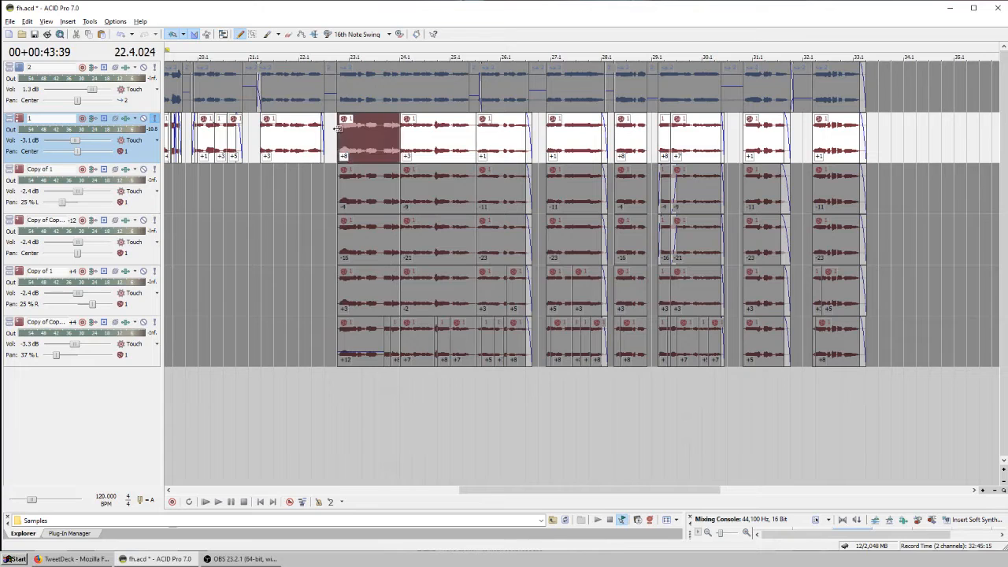
pyautogui.click(120, 118)
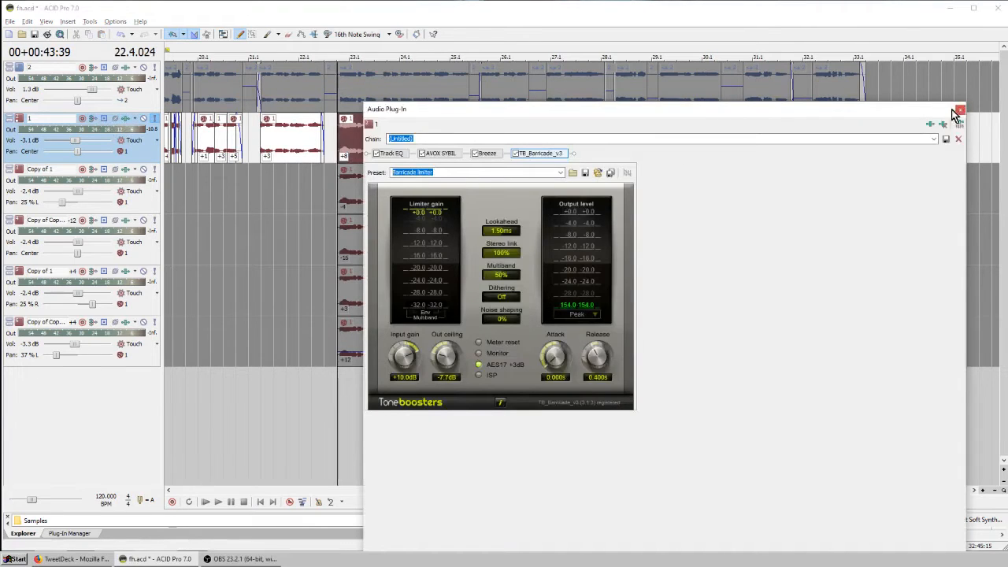
pyautogui.click(446, 153)
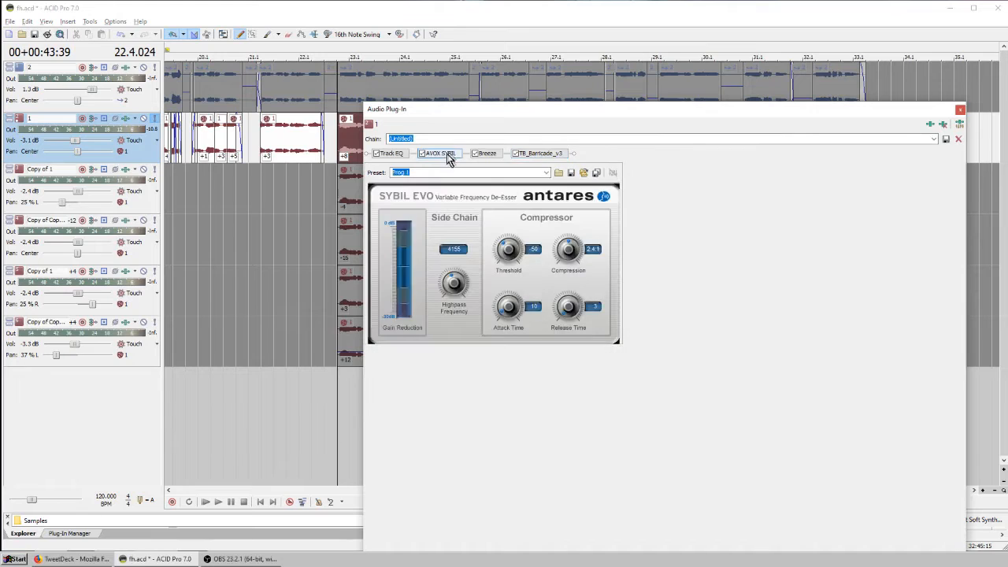
# - View the Breeze and TB_Barricade_v3 settings in track 1's effects chain and close the chain
pyautogui.click(488, 154)
pyautogui.click(551, 154)
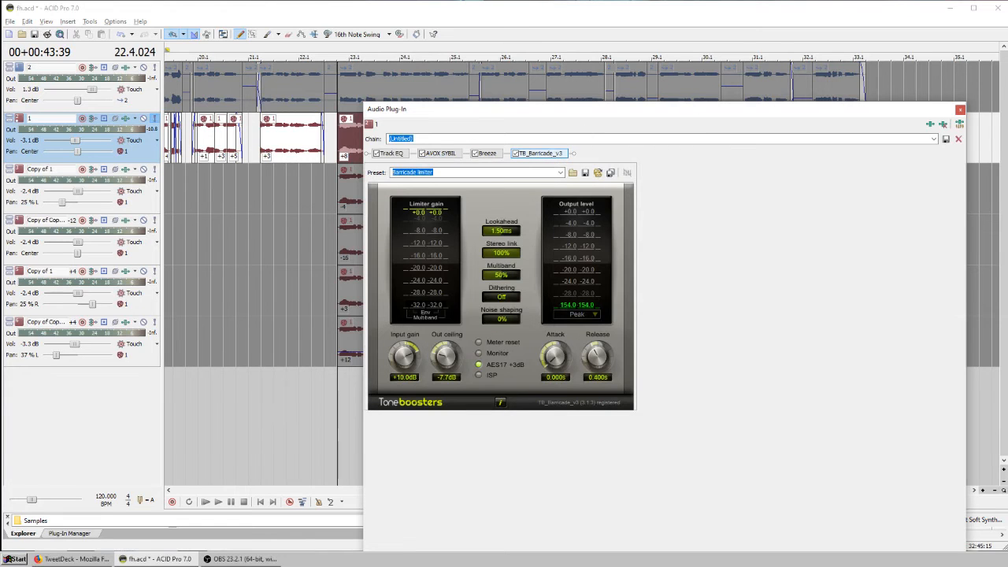
pyautogui.click(960, 110)
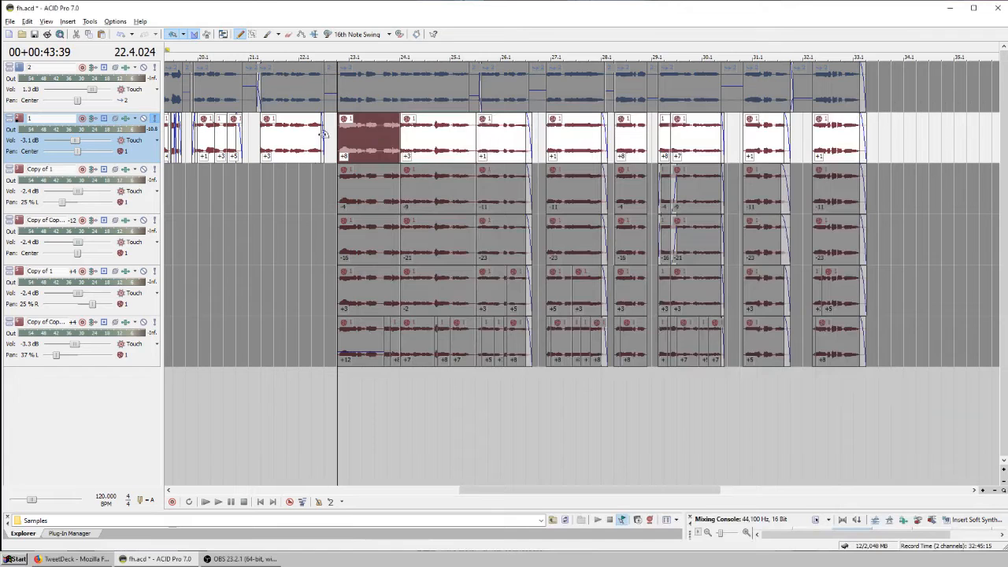
# - Open track 1's Clip Properties, inspect the élastique stretch modes, and audition the track in Soloist (Monophonic) mode
pyautogui.click(47, 21)
pyautogui.click(79, 189)
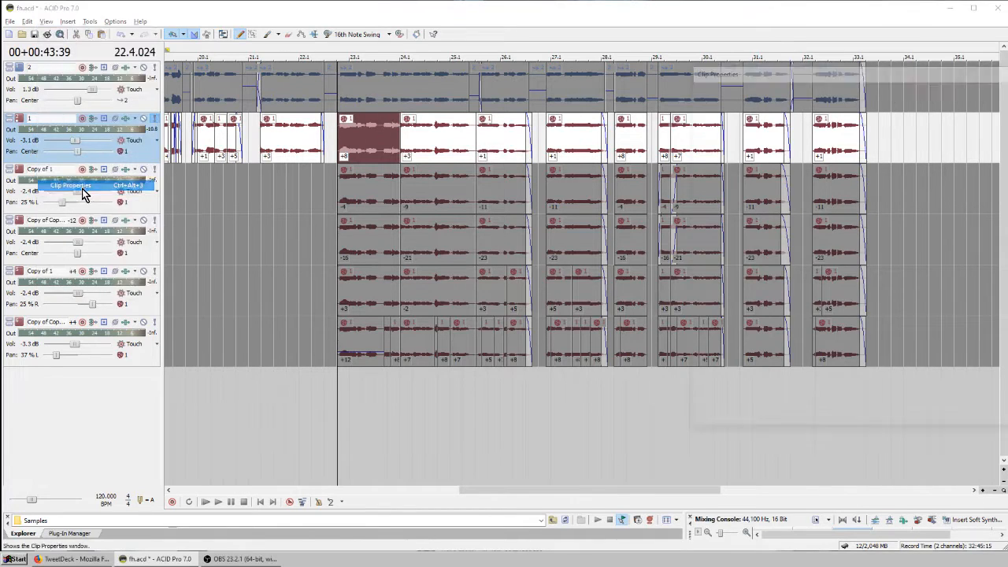
pyautogui.moveTo(803, 87); pyautogui.dragTo(406, 96)
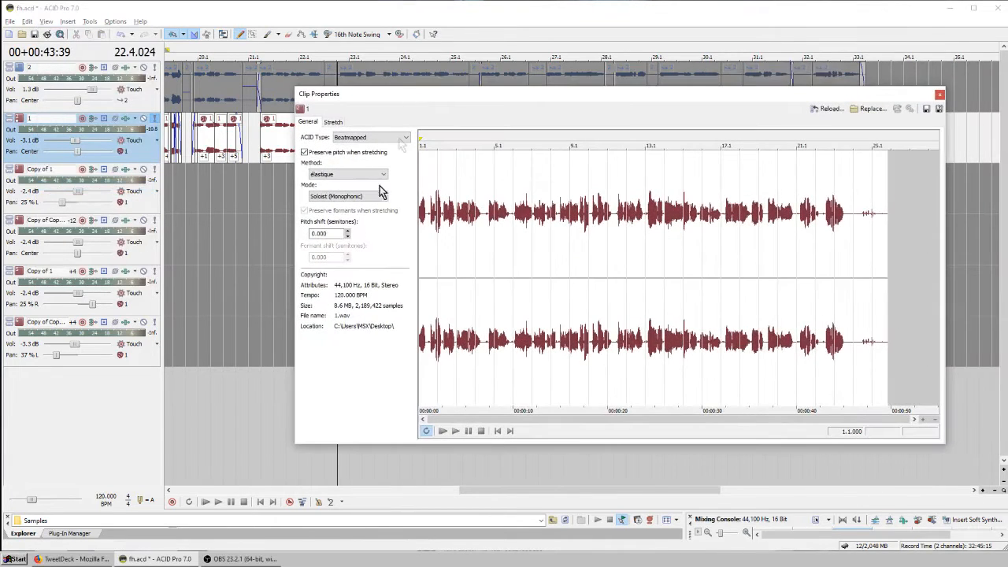
pyautogui.click(370, 196)
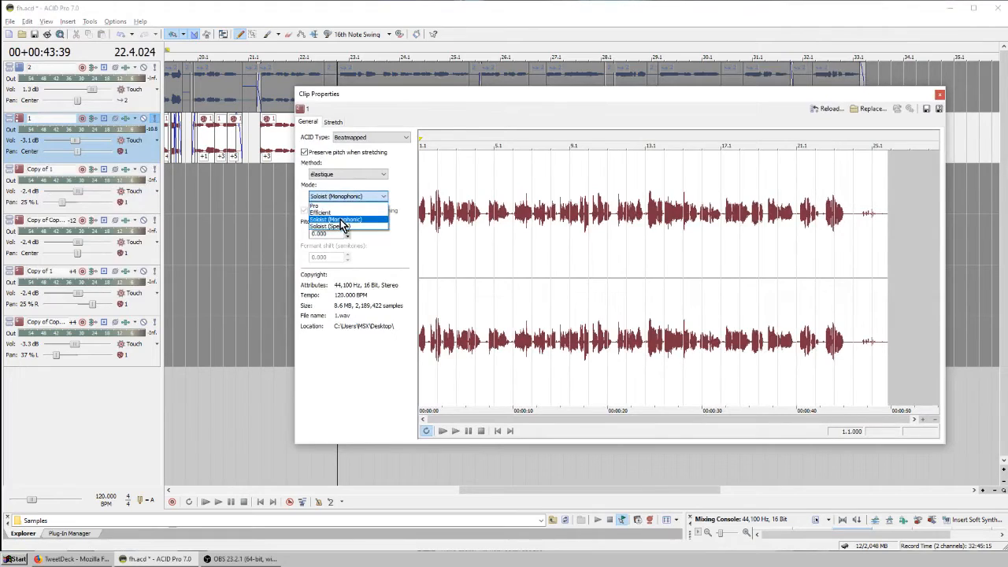
pyautogui.click(405, 95)
pyautogui.moveTo(405, 95); pyautogui.dragTo(484, 95)
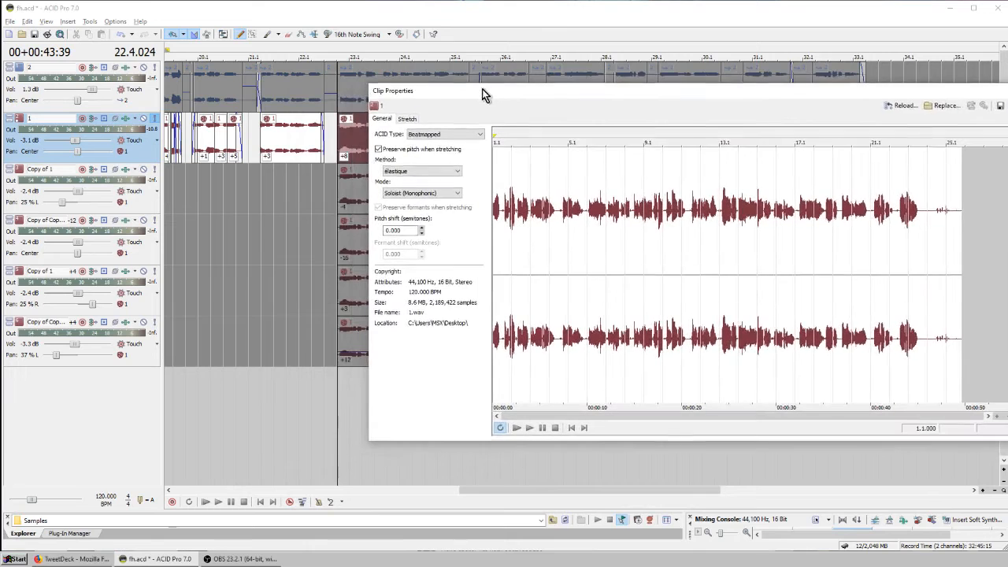
pyautogui.click(556, 27)
pyautogui.press('space')
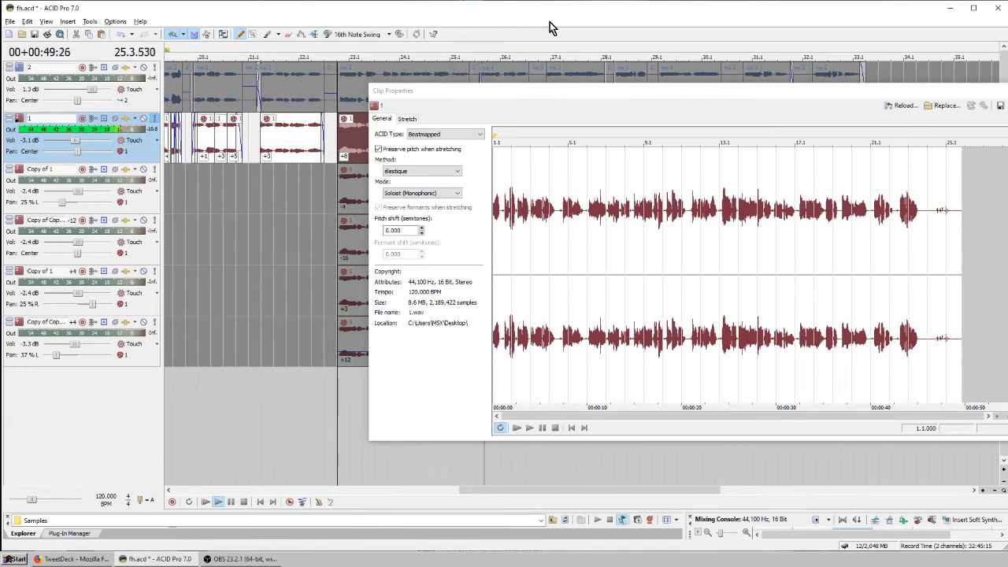
pyautogui.press('space')
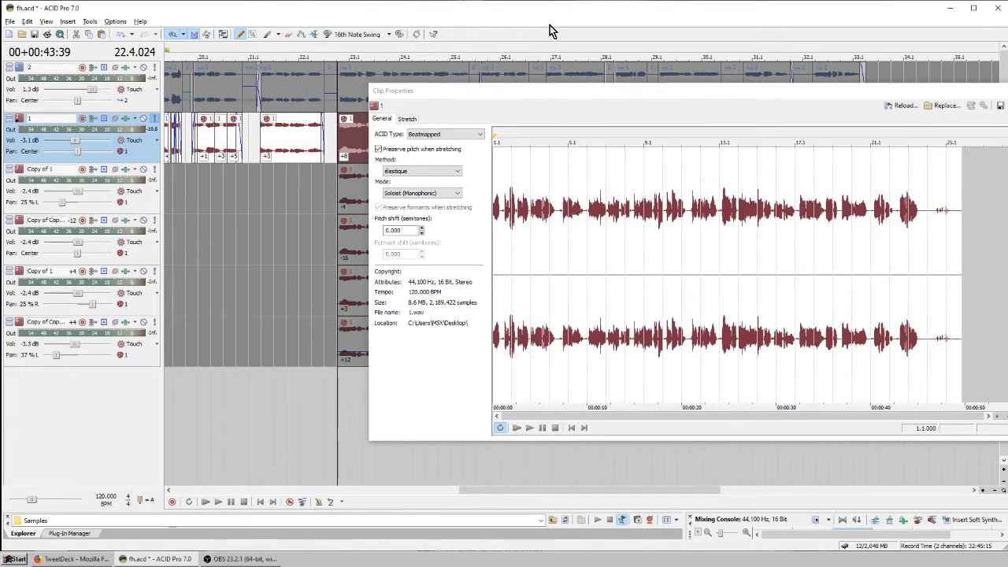
# - Set the élastique mode of track 1's clip to Pro and play the track to hear it
pyautogui.click(404, 196)
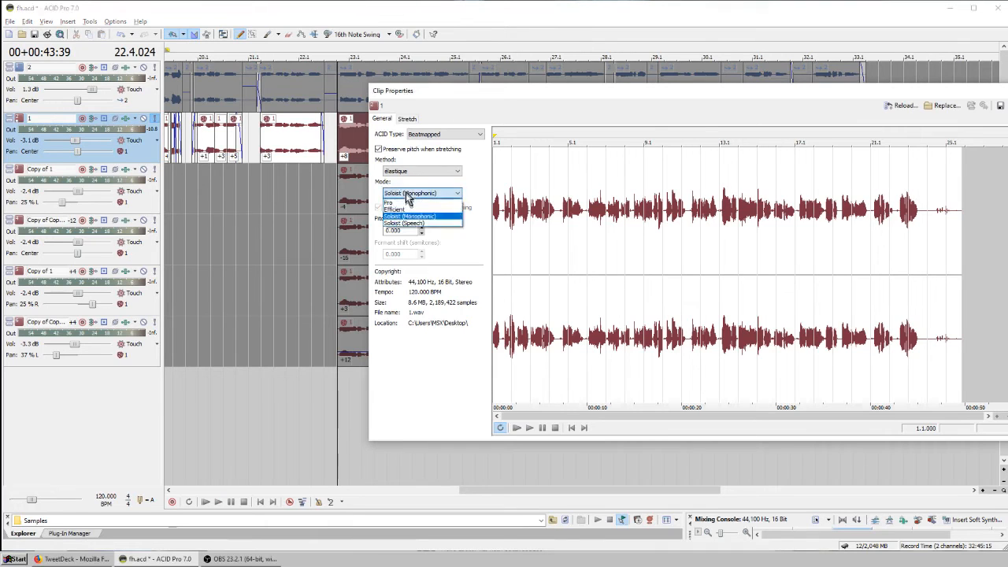
pyautogui.click(408, 214)
pyautogui.click(408, 209)
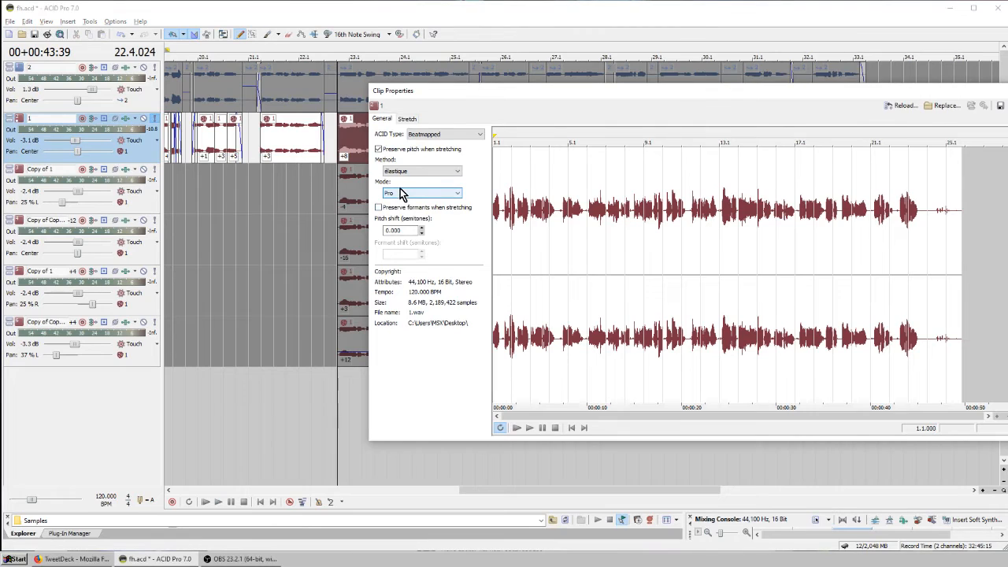
pyautogui.click(728, 24)
pyautogui.press('space')
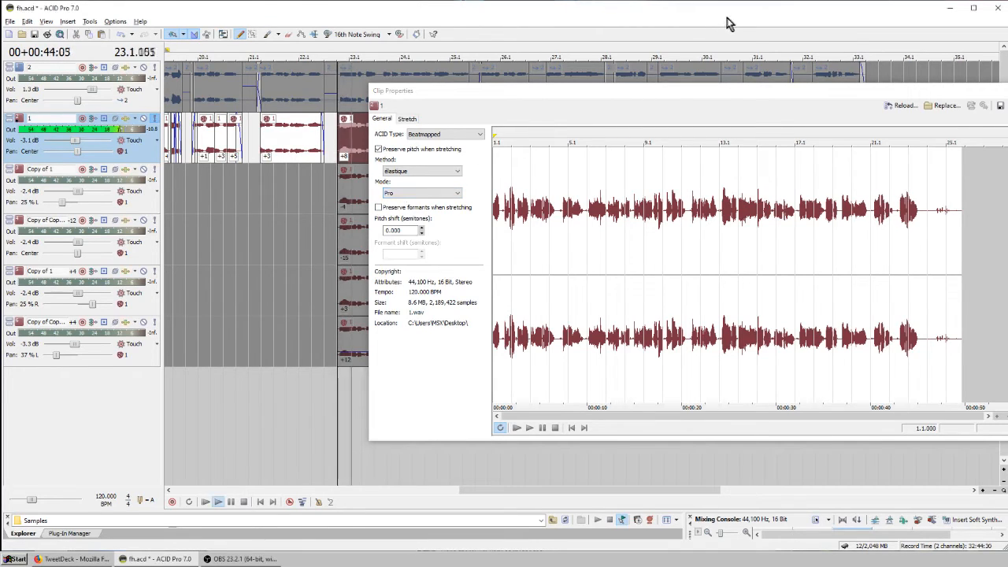
pyautogui.press('space')
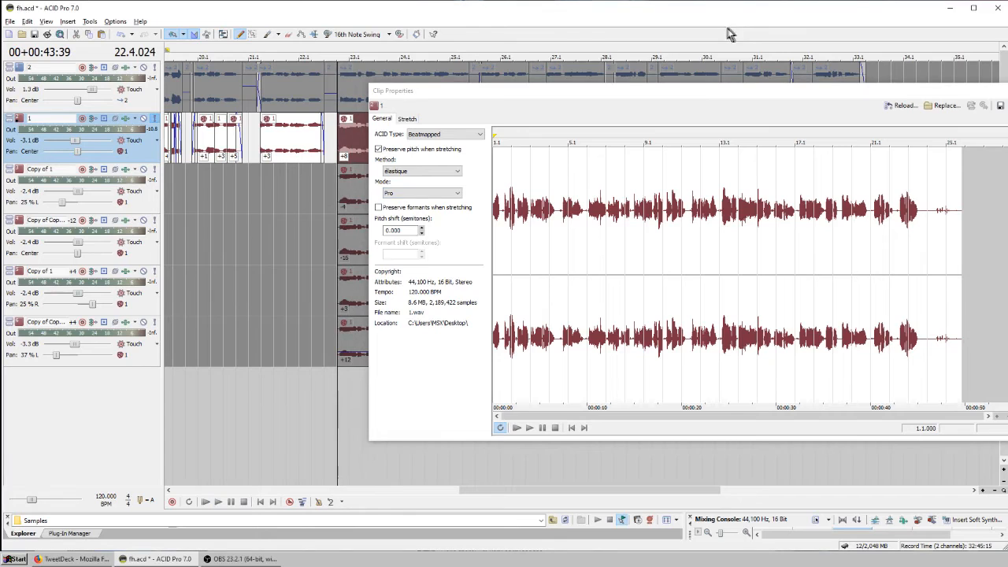
# - Switch track 1's clip to the Efficient élastique mode and audition it
pyautogui.click(431, 193)
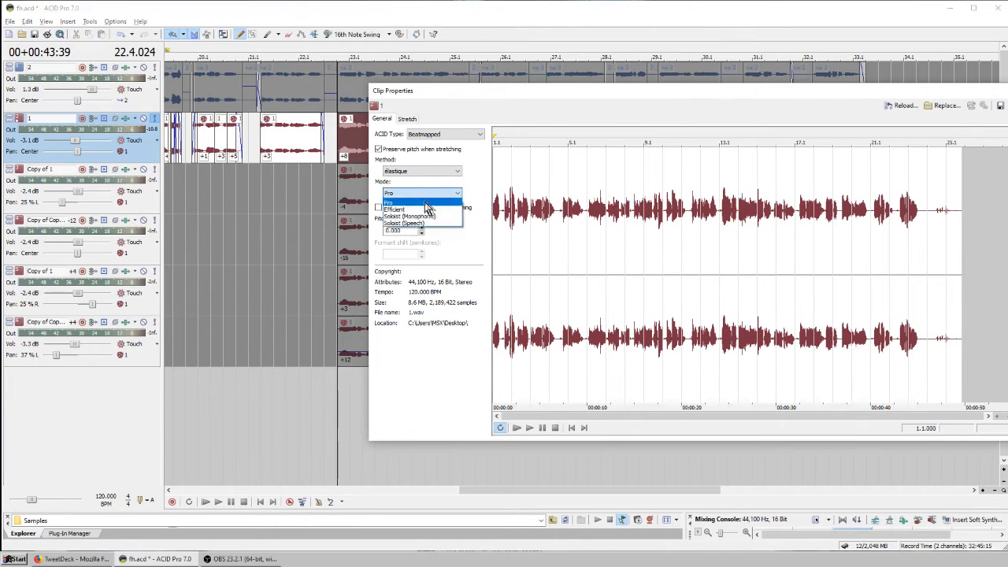
pyautogui.click(422, 210)
pyautogui.click(572, 13)
pyautogui.press('space')
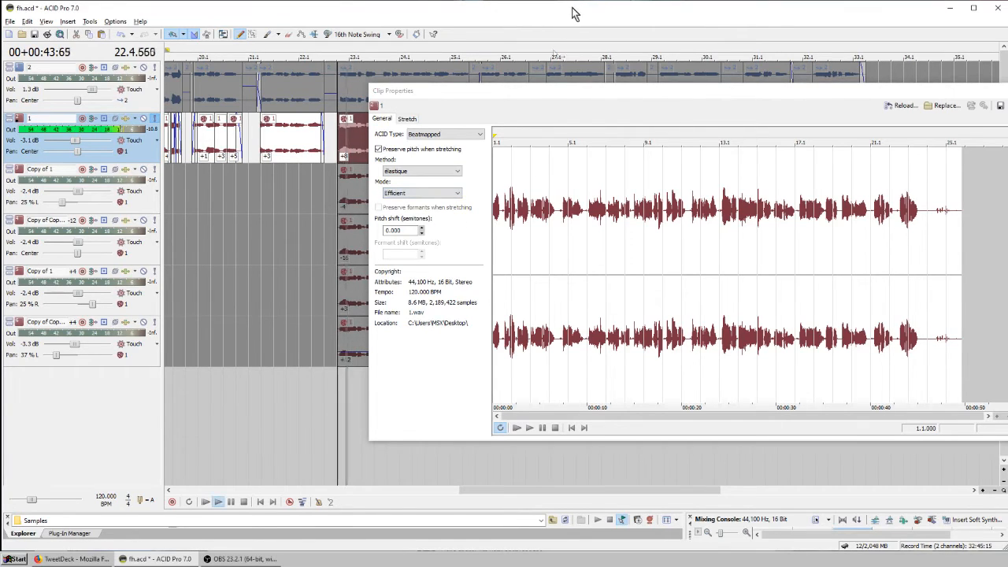
pyautogui.press('space')
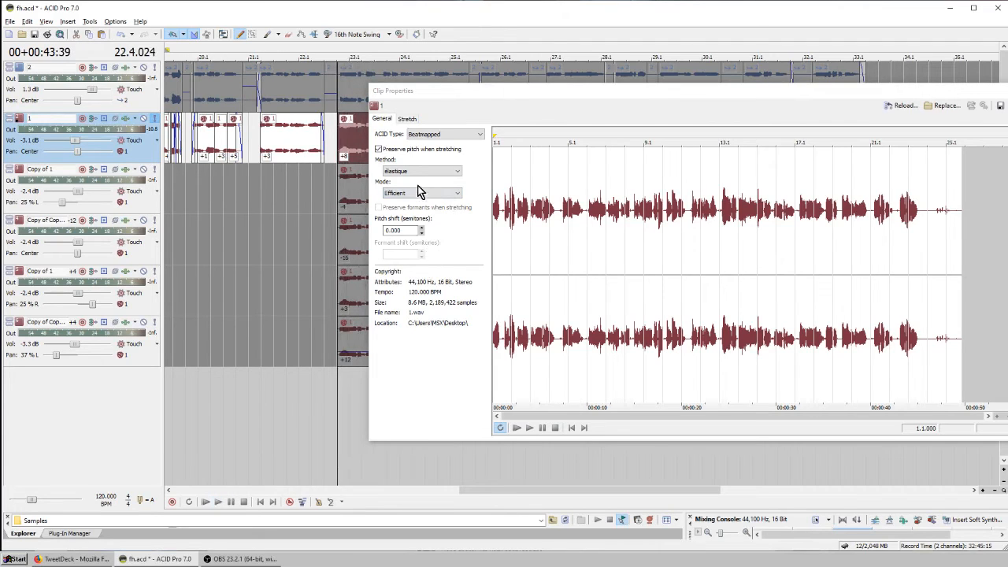
# - Change the élastique mode of track 1's clip to Soloist (Speech) and play it
pyautogui.click(430, 194)
pyautogui.click(422, 227)
pyautogui.click(581, 15)
pyautogui.press('space')
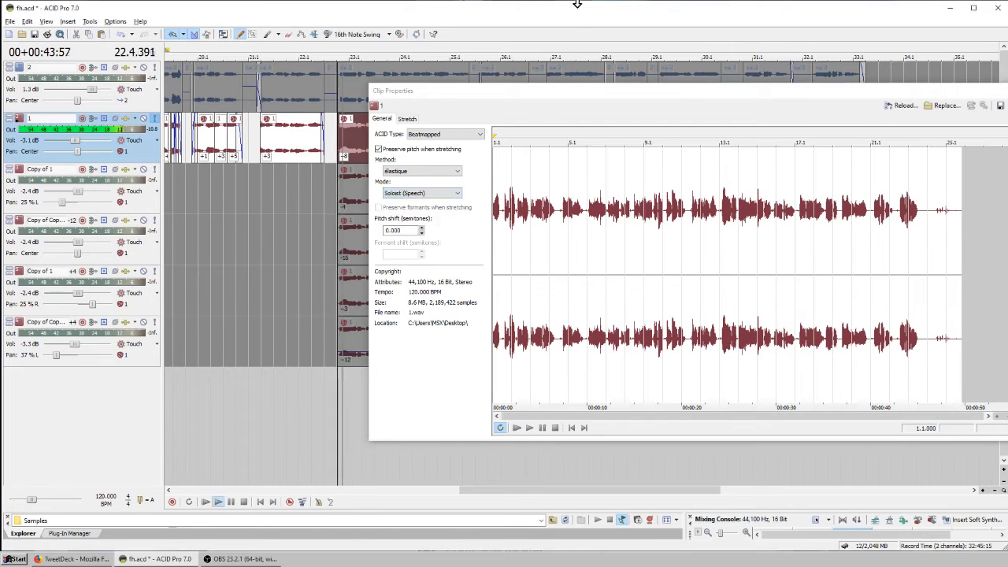
pyautogui.press('space')
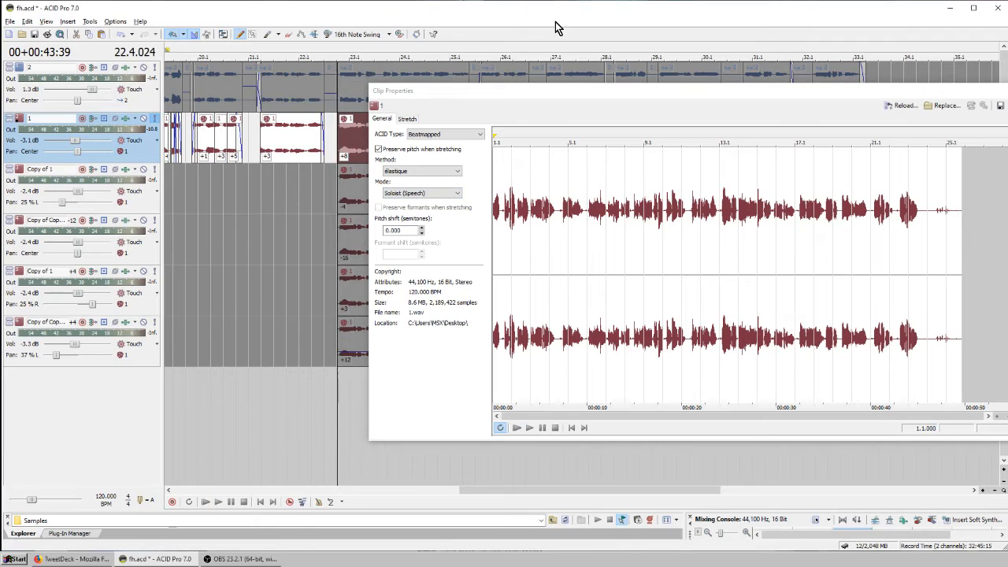
# - Return track 1's clip to Soloist (Monophonic) mode and close Clip Properties
pyautogui.click(432, 193)
pyautogui.click(436, 216)
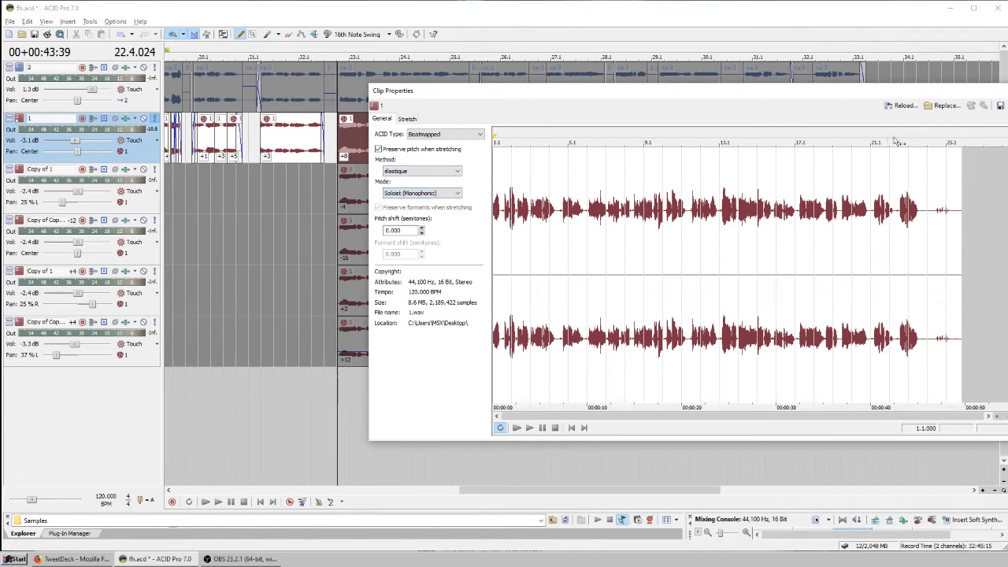
pyautogui.click(999, 108)
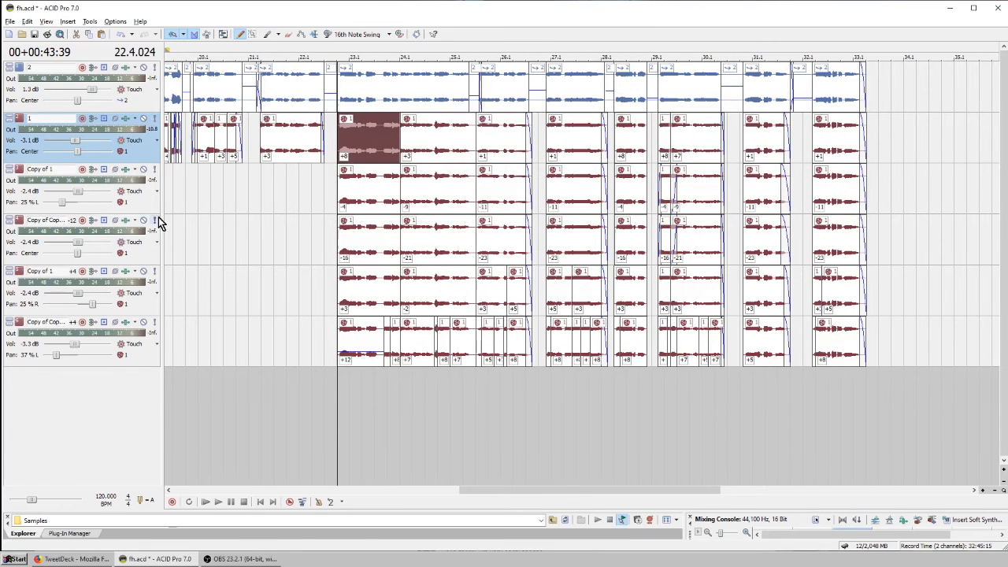
# - Solo and play the Copy of Copy of 1 track pitched -12, and view its effects chain with TB_Barricade_v3
pyautogui.click(155, 220)
pyautogui.press('space')
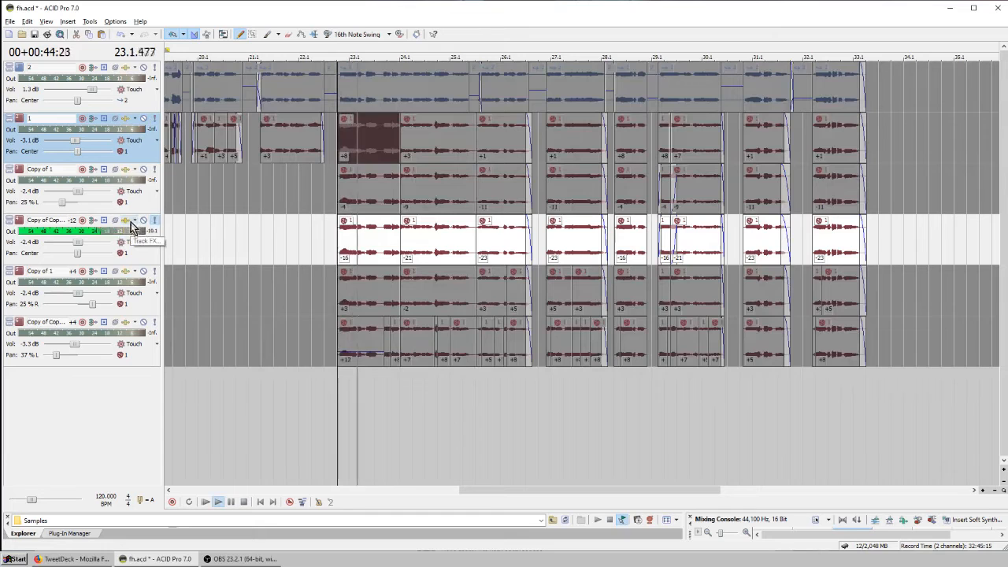
pyautogui.press('space')
pyautogui.click(124, 223)
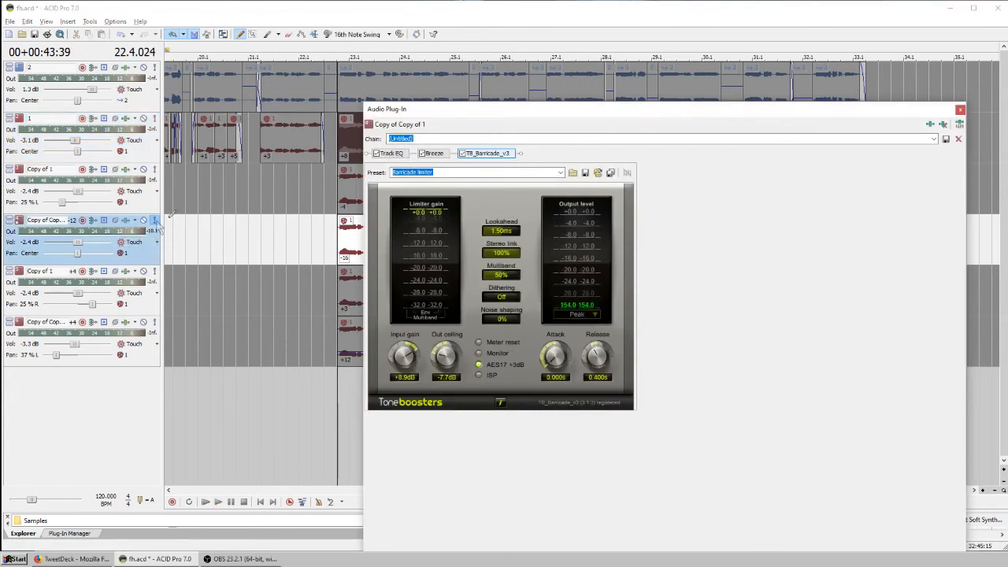
pyautogui.click(960, 110)
# - Open Clip Properties for the soloed -12 copy track and turn off Preserve formants when stretching
pyautogui.click(300, 253)
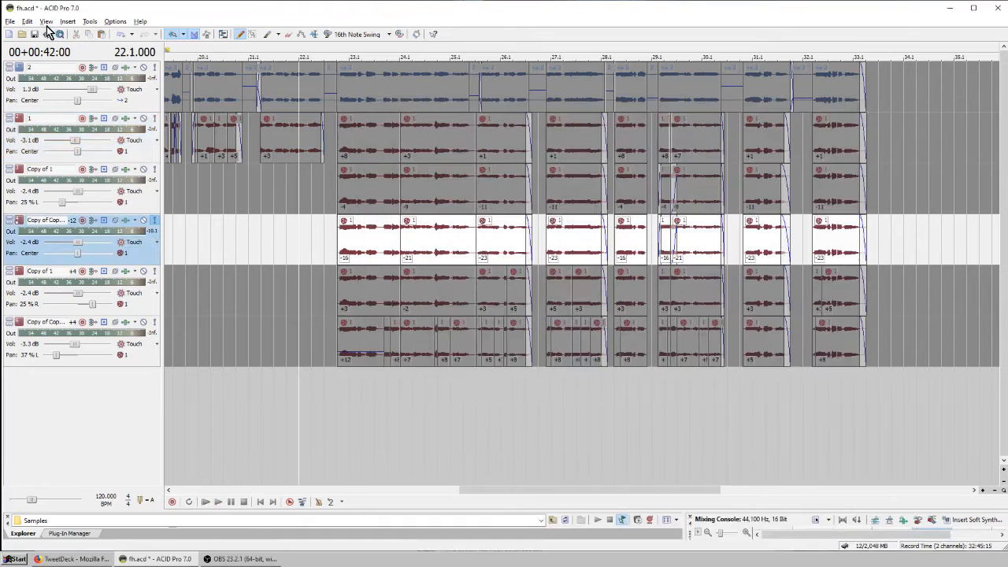
pyautogui.click(46, 21)
pyautogui.click(71, 186)
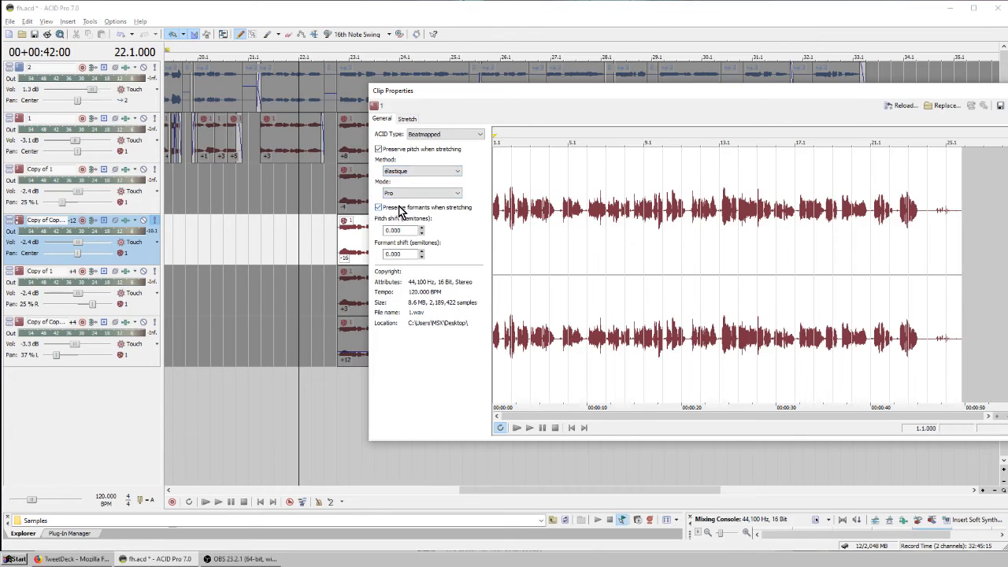
pyautogui.click(379, 208)
# - Audition the soloed -12 copy track from 22.4 and close Clip Properties
pyautogui.click(337, 238)
pyautogui.press('space')
pyautogui.press('space')
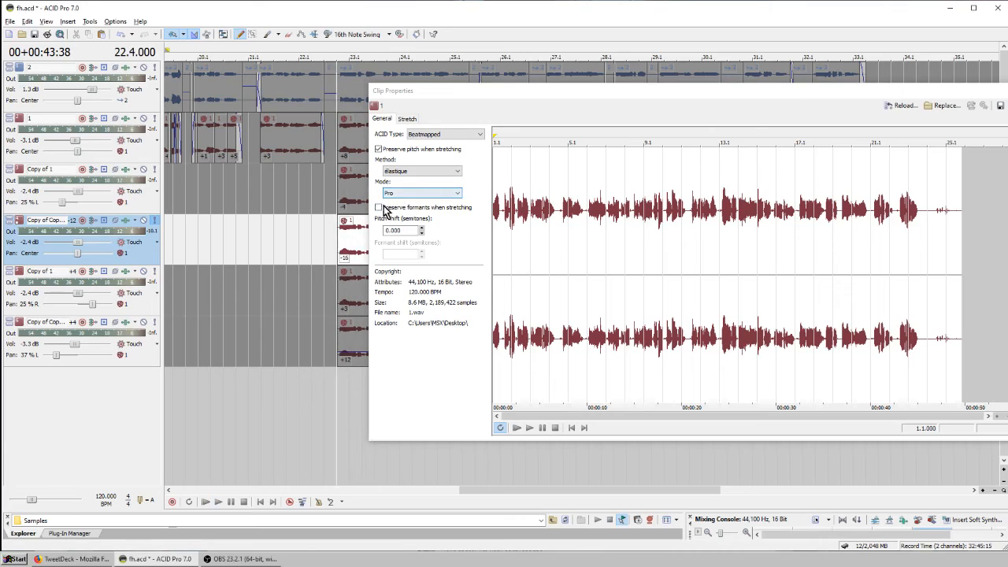
pyautogui.click(418, 209)
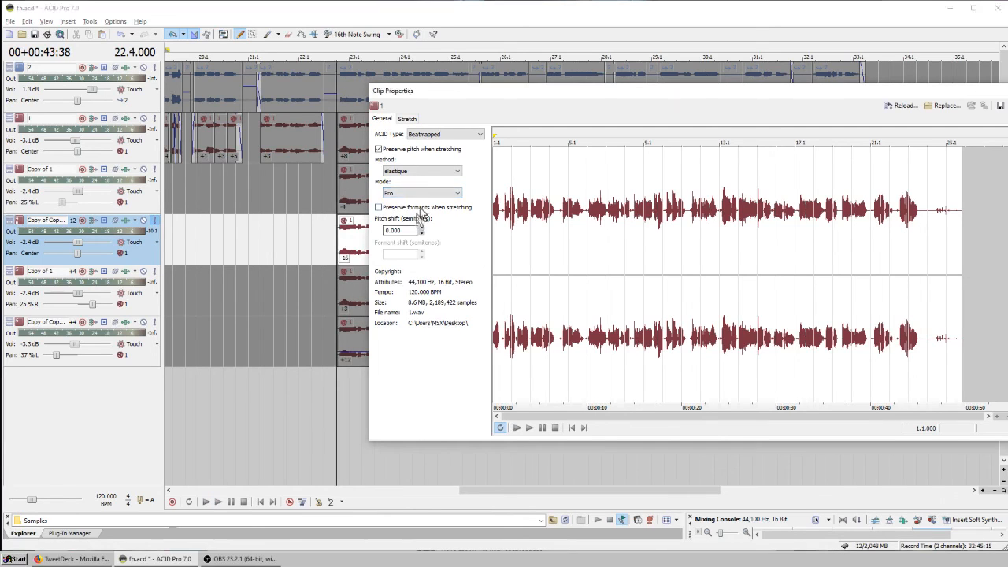
pyautogui.click(991, 91)
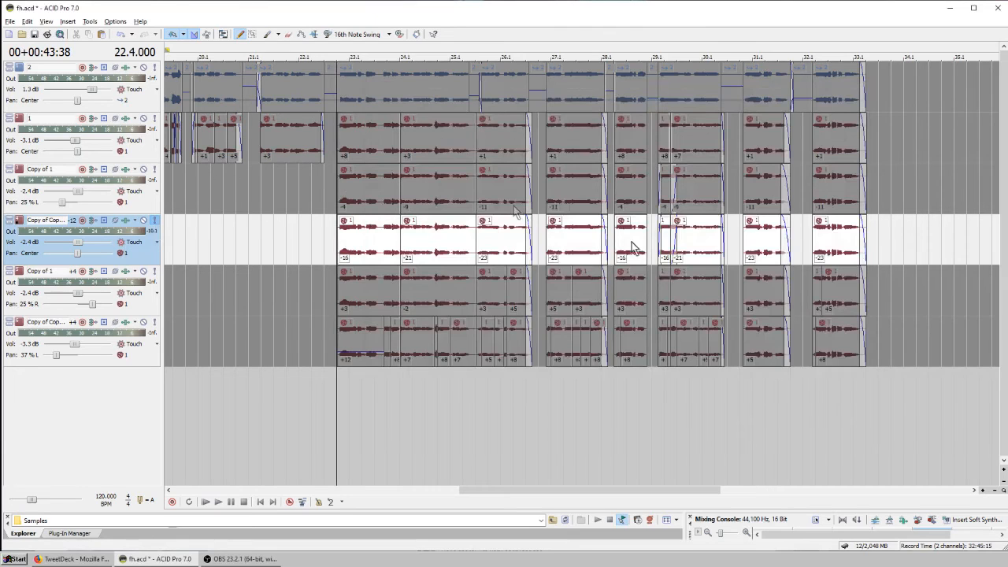
# - Unsolo the -12 copy track, select track 1, and play all tracks together from 22.4
pyautogui.click(149, 212)
pyautogui.click(153, 218)
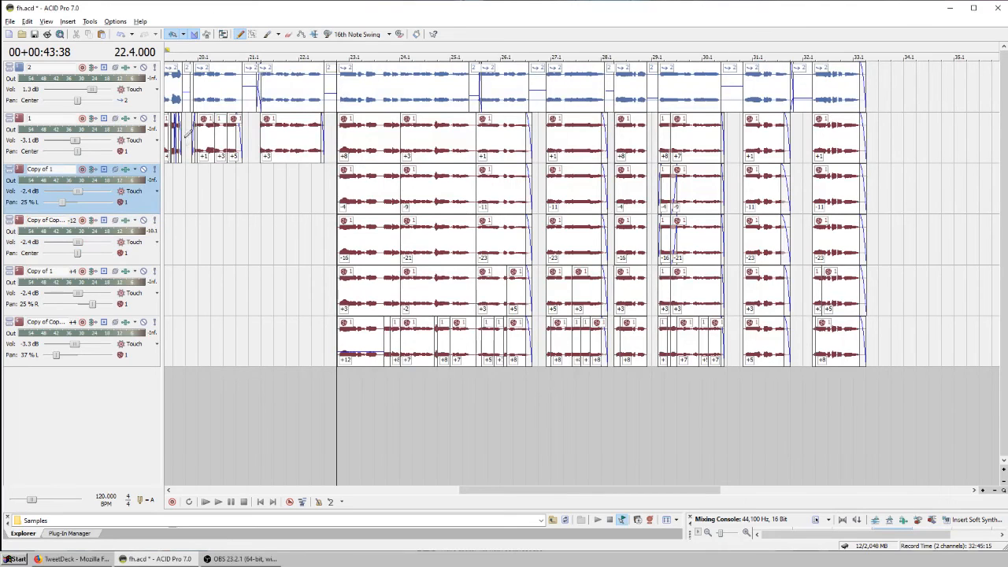
pyautogui.click(331, 114)
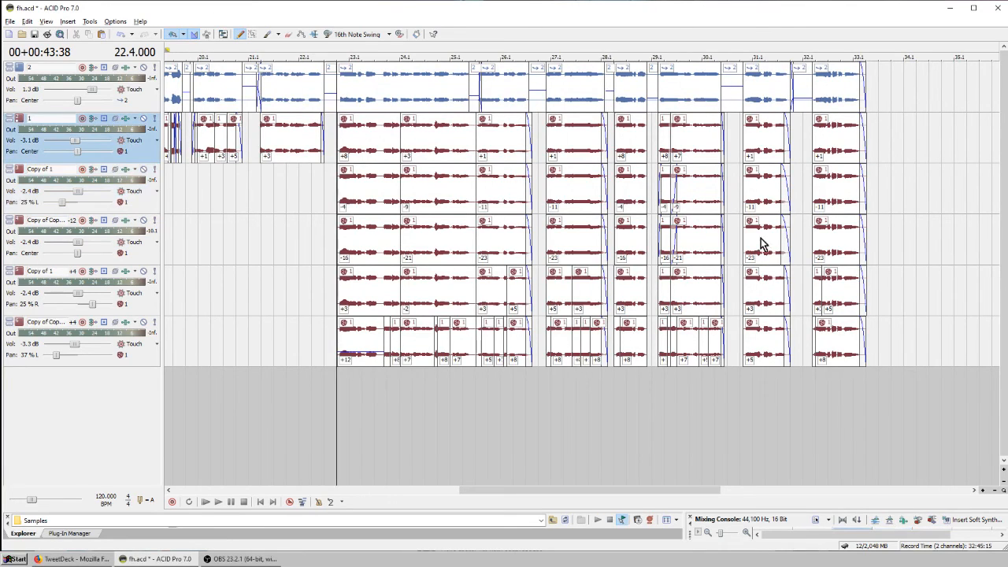
pyautogui.click(994, 492)
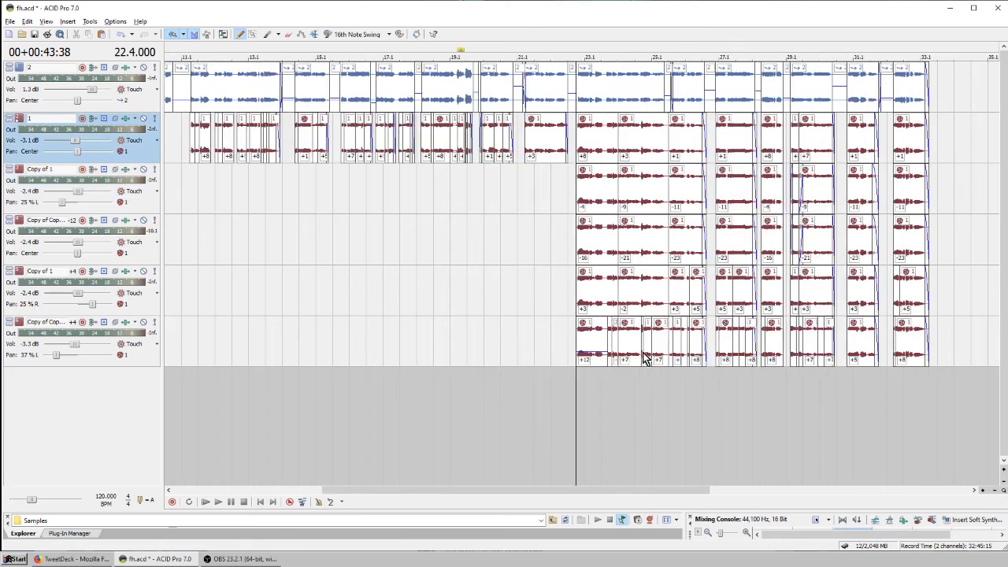
pyautogui.press('space')
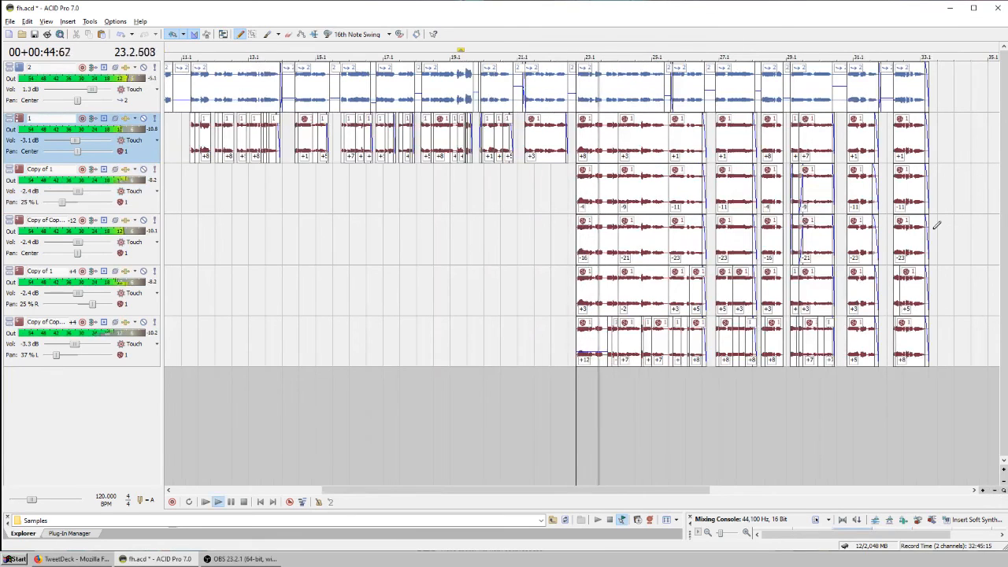